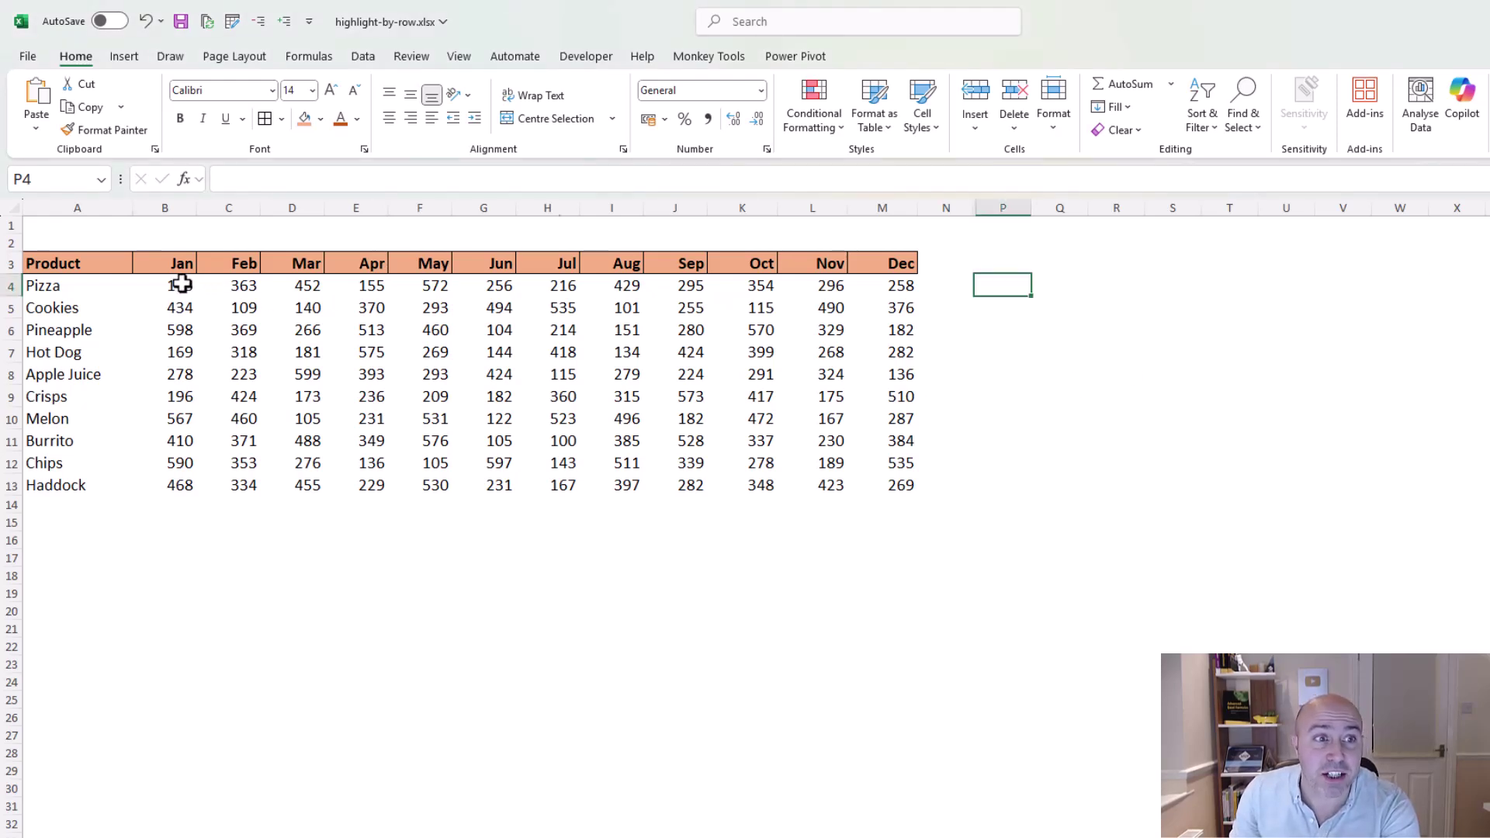
# - Select the sales figures B4:M13 and start a Top 10 Items rule
pyautogui.moveTo(182, 284); pyautogui.dragTo(888, 495)
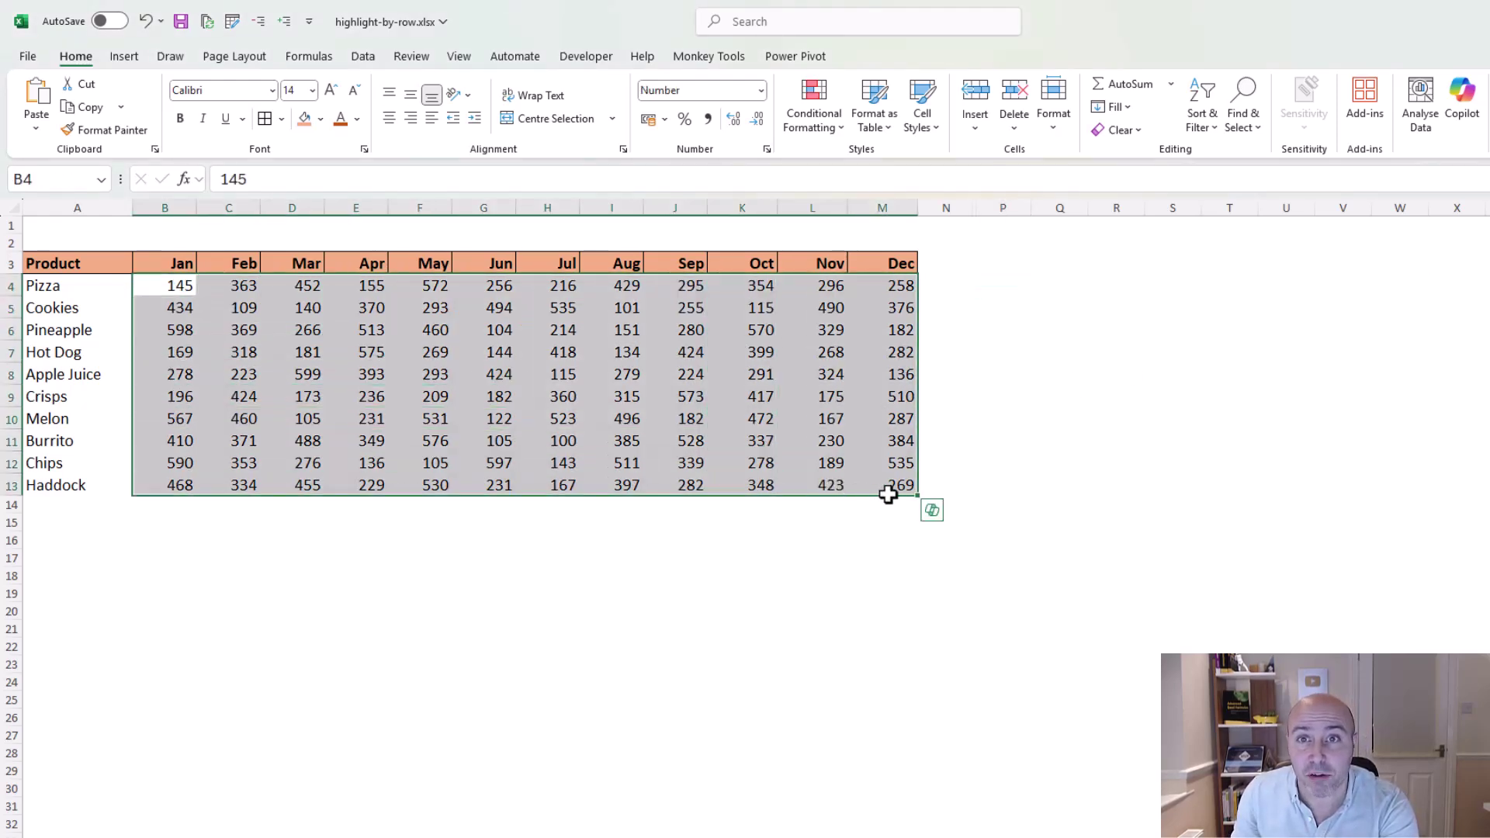
pyautogui.click(808, 133)
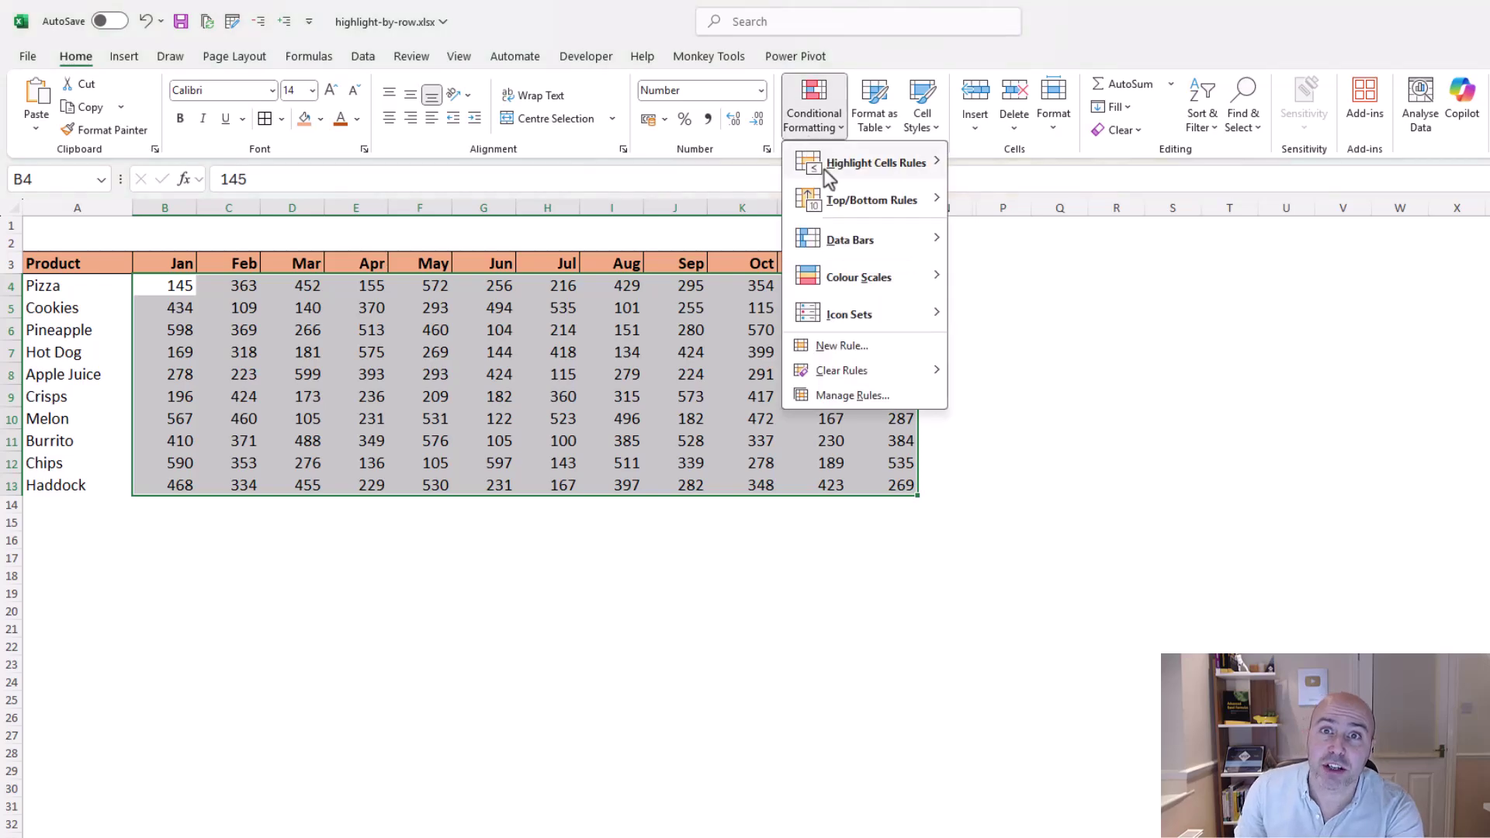
pyautogui.moveTo(900, 201)
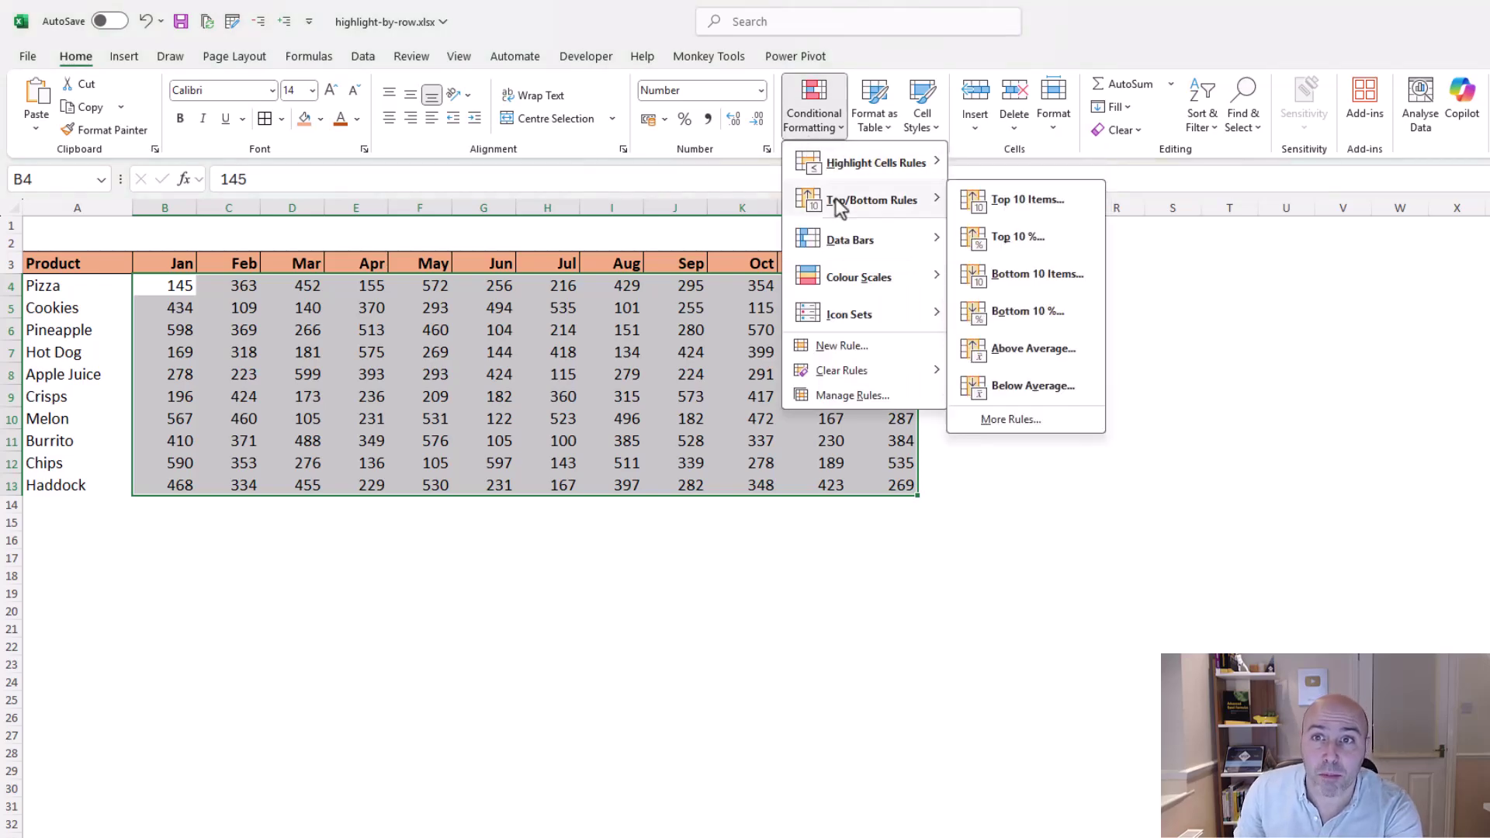
pyautogui.click(1010, 199)
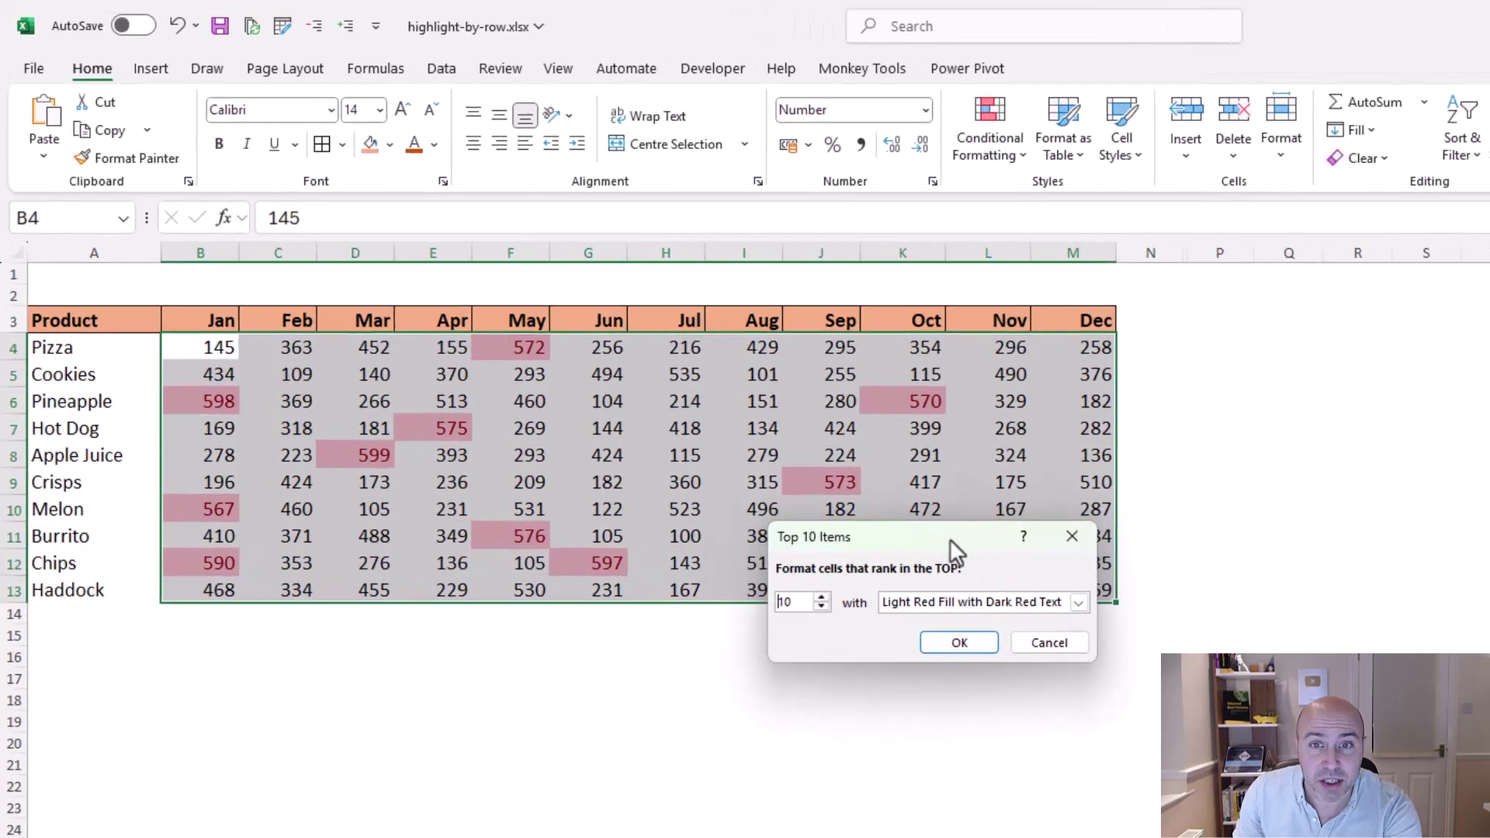
# - Set the rule count to 3, highlighting 598, 599 and 597 in light red
pyautogui.moveTo(807, 463); pyautogui.dragTo(1122, 300)
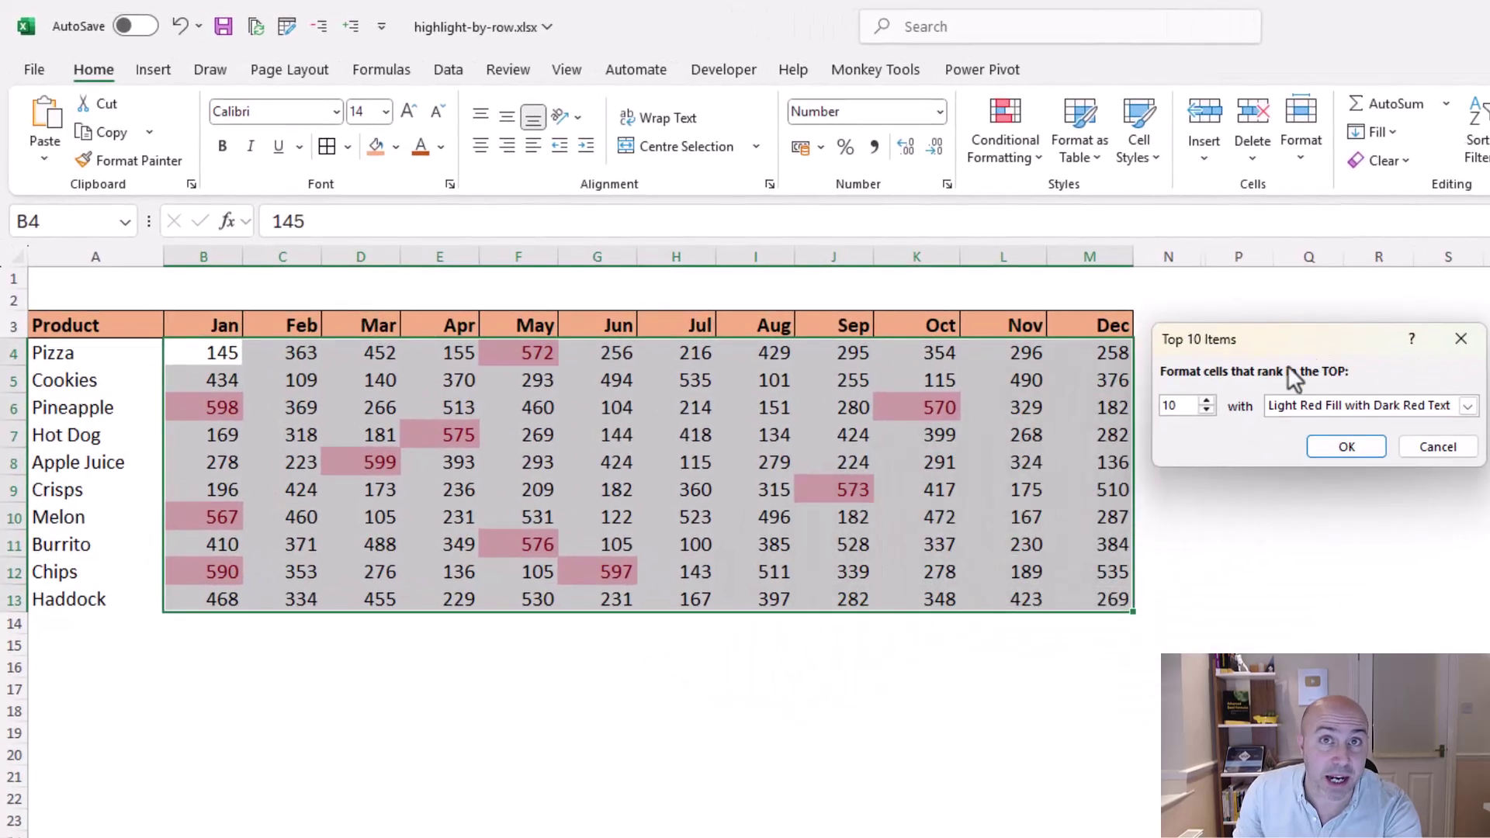
pyautogui.click(1206, 409)
pyautogui.click(1206, 409)
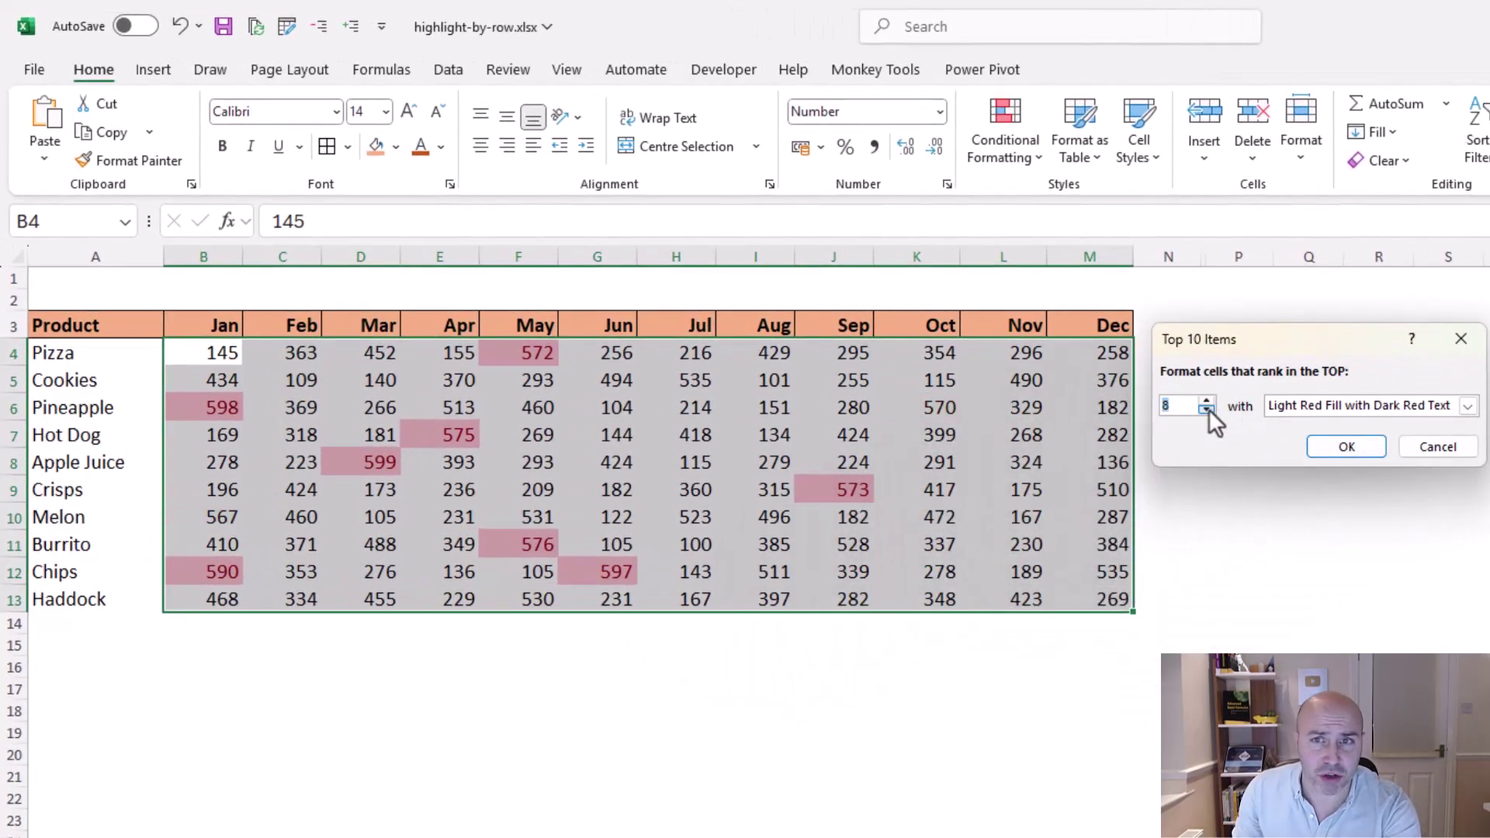
pyautogui.click(1206, 410)
pyautogui.click(1206, 409)
pyautogui.click(1206, 409)
pyautogui.click(1206, 409)
pyautogui.click(1206, 409)
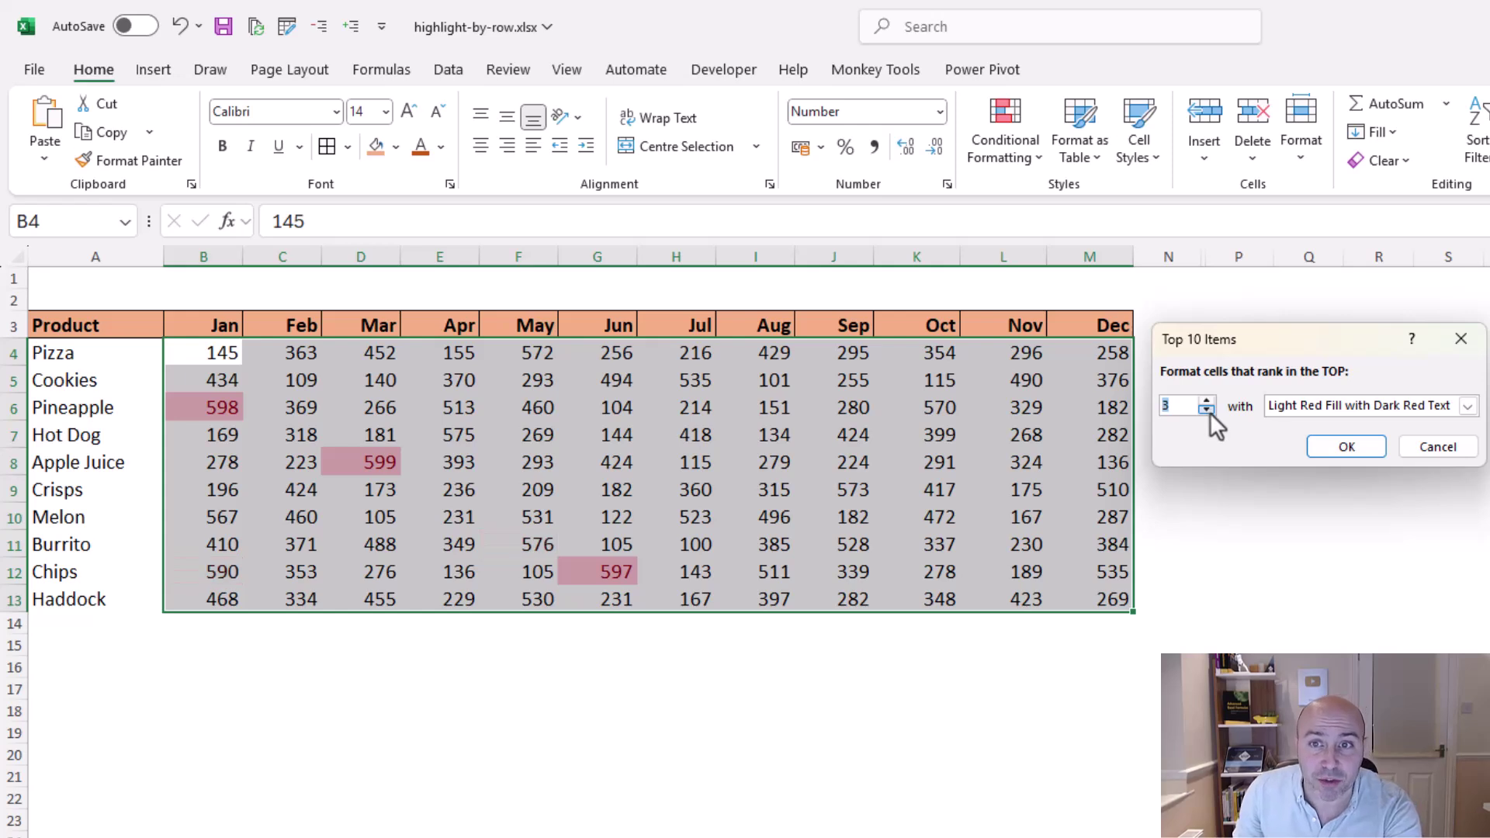
pyautogui.click(1206, 409)
pyautogui.click(1208, 401)
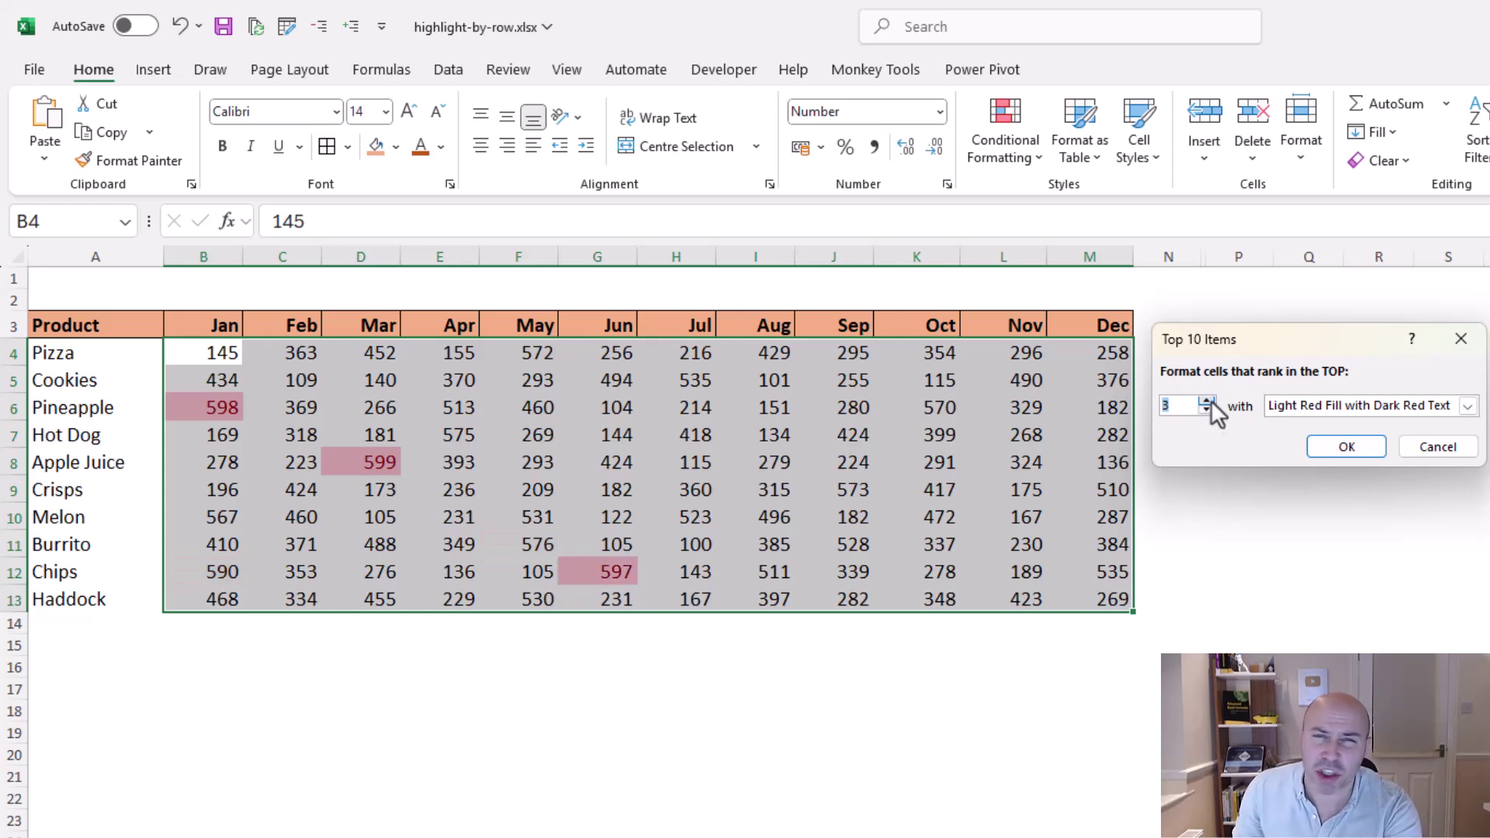
pyautogui.click(1371, 454)
pyautogui.click(1330, 517)
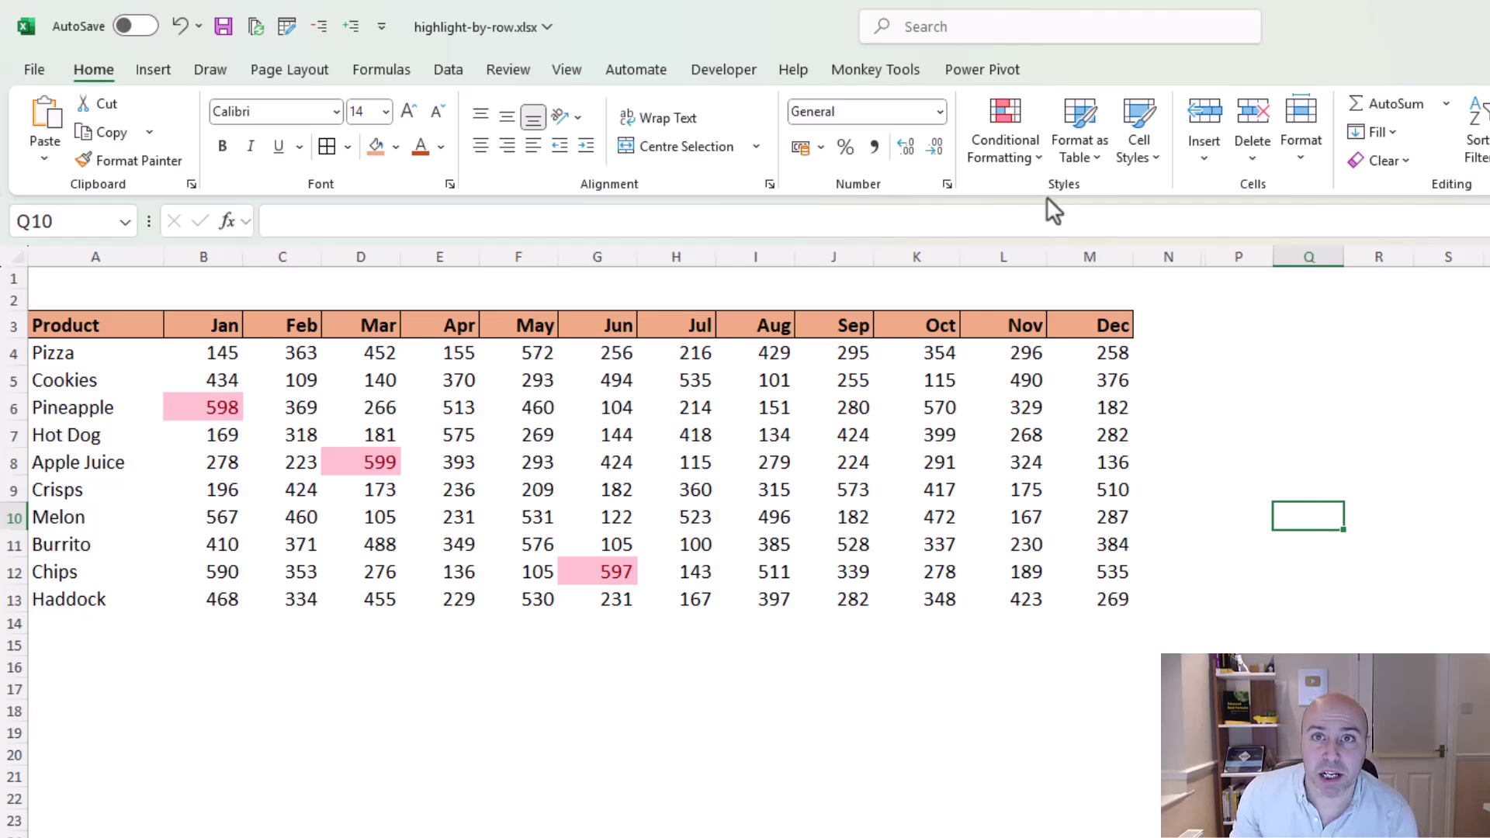
# - Clear conditional formatting rules from the entire sheet, removing the pink highlights
pyautogui.click(1018, 151)
pyautogui.moveTo(1115, 457)
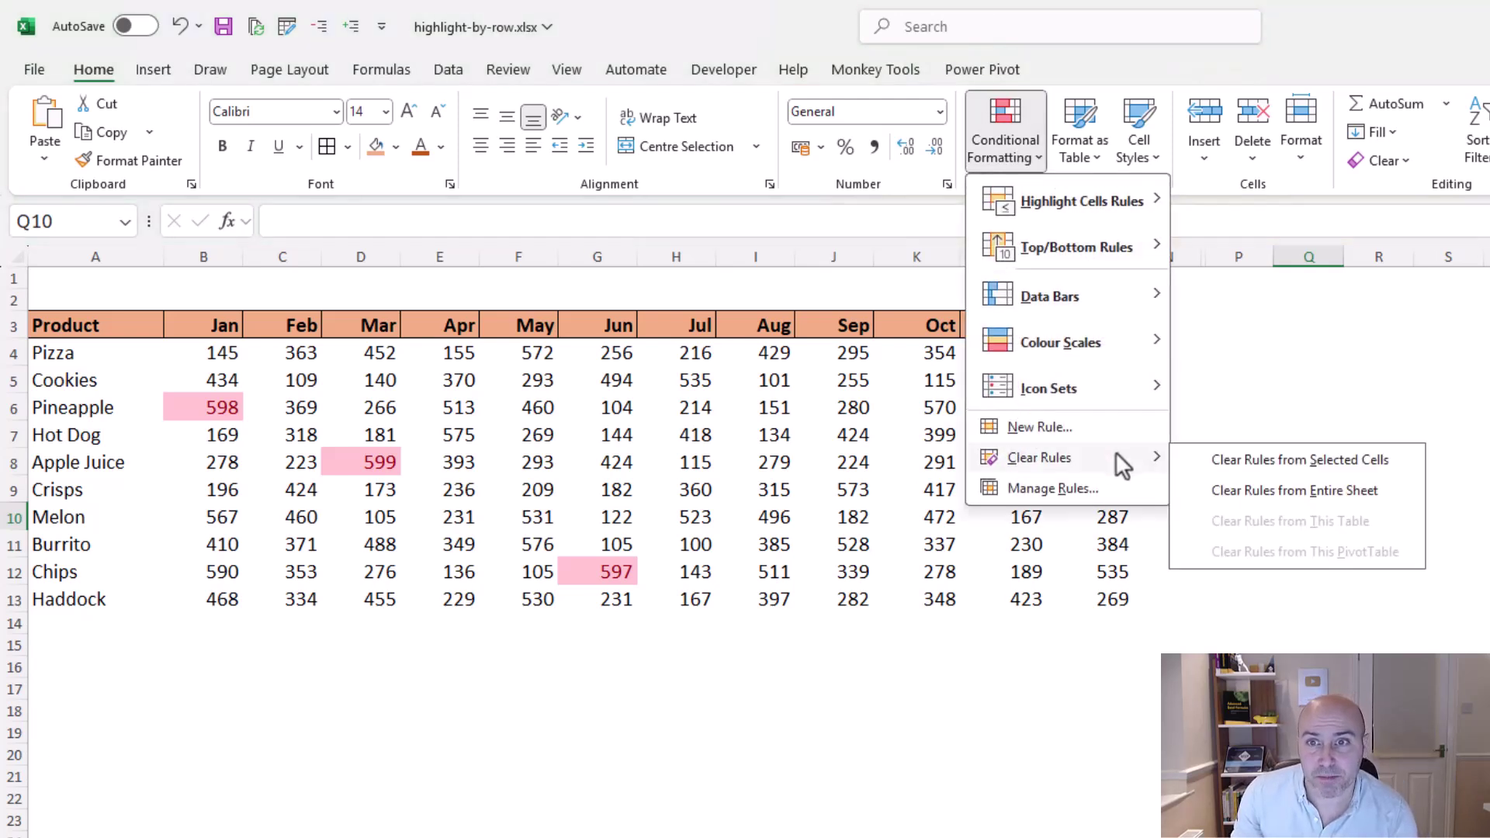
pyautogui.click(1229, 489)
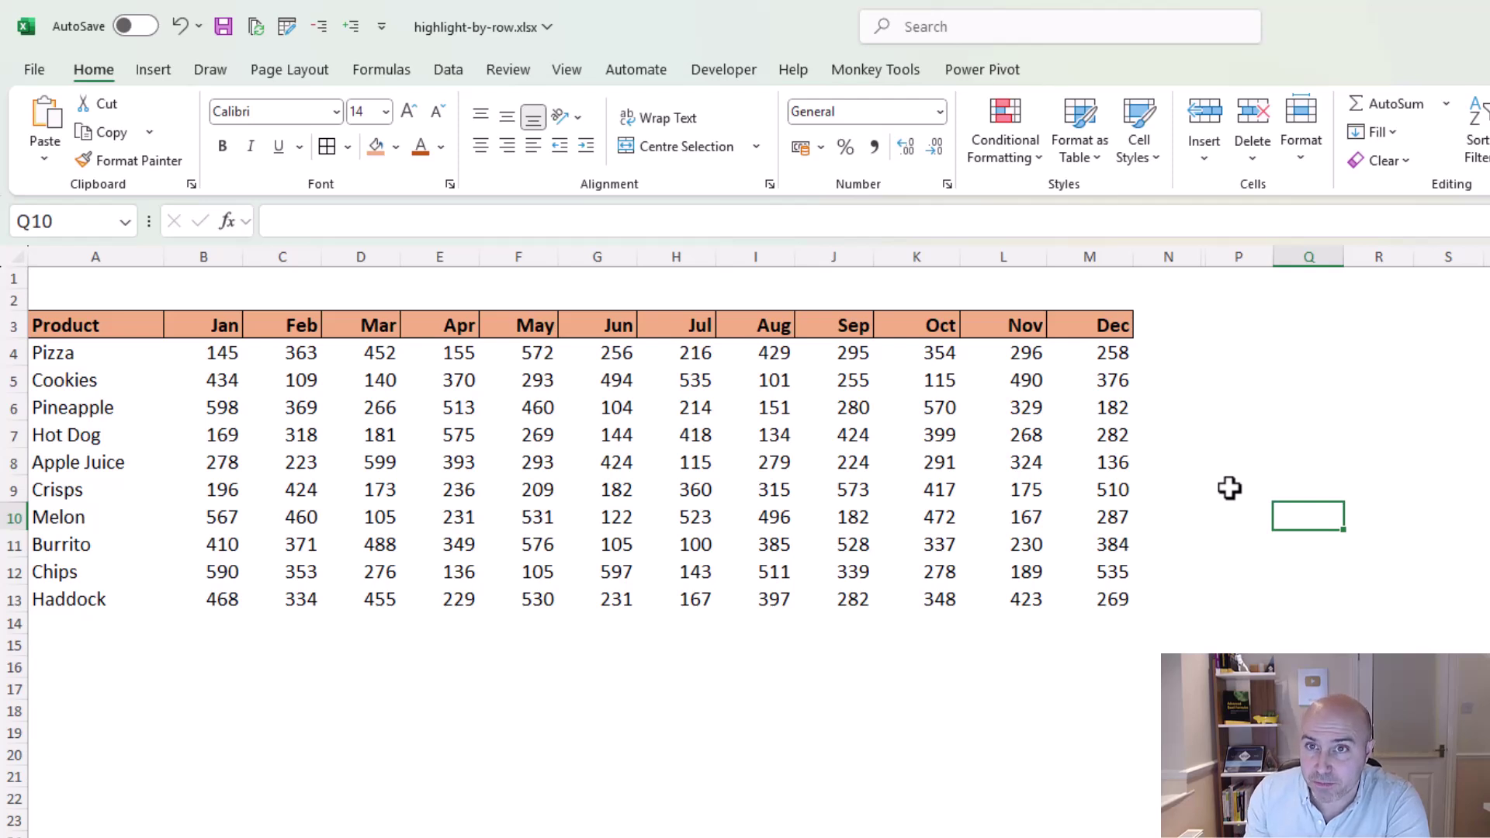
# - Enter =LARGE(B4:M4,3) in P4, returning Pizza's third-largest value 429
pyautogui.click(1238, 355)
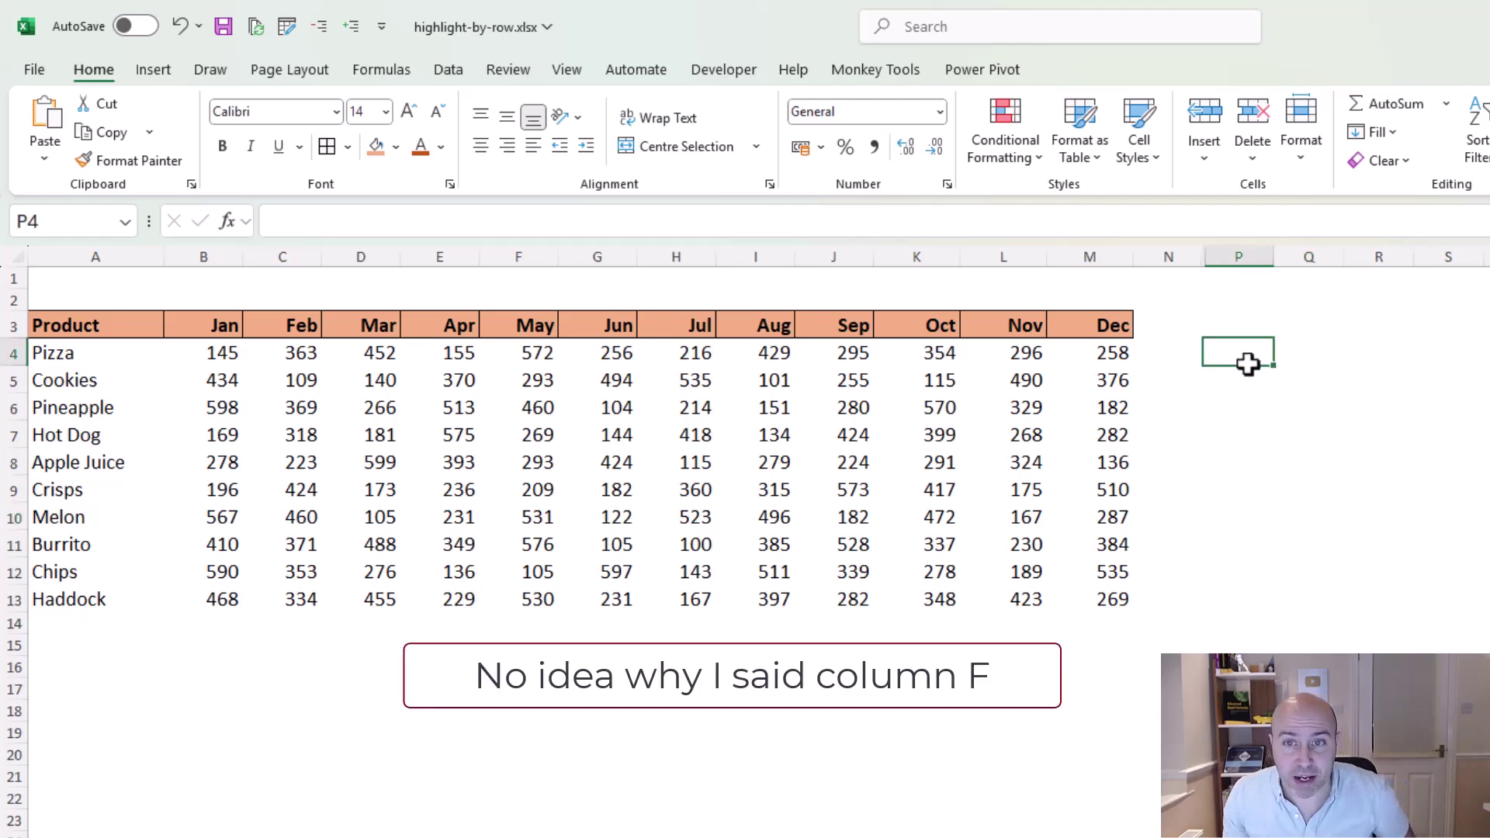
pyautogui.write('=lar')
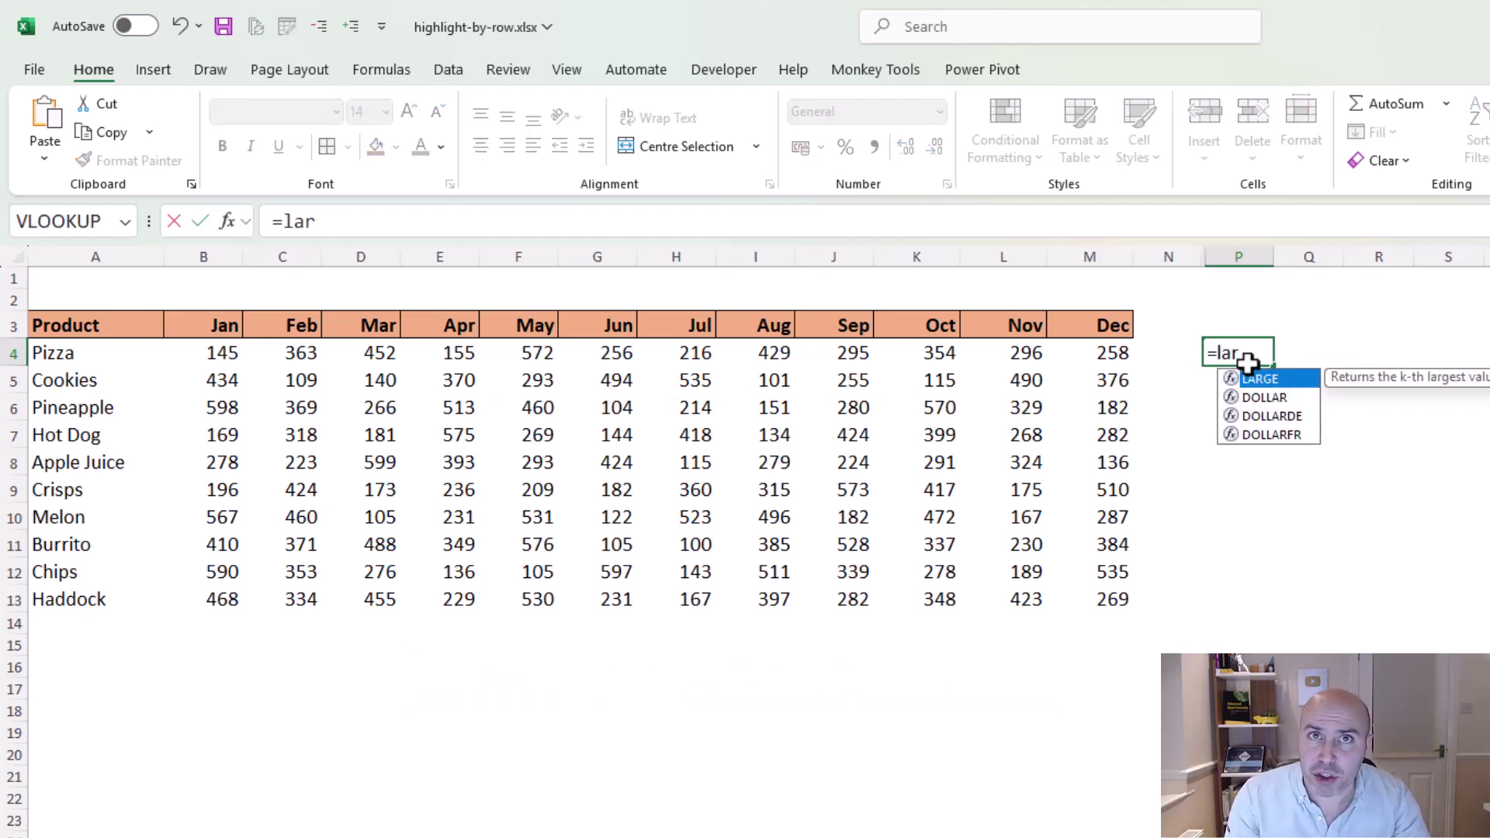
pyautogui.press('Tab')
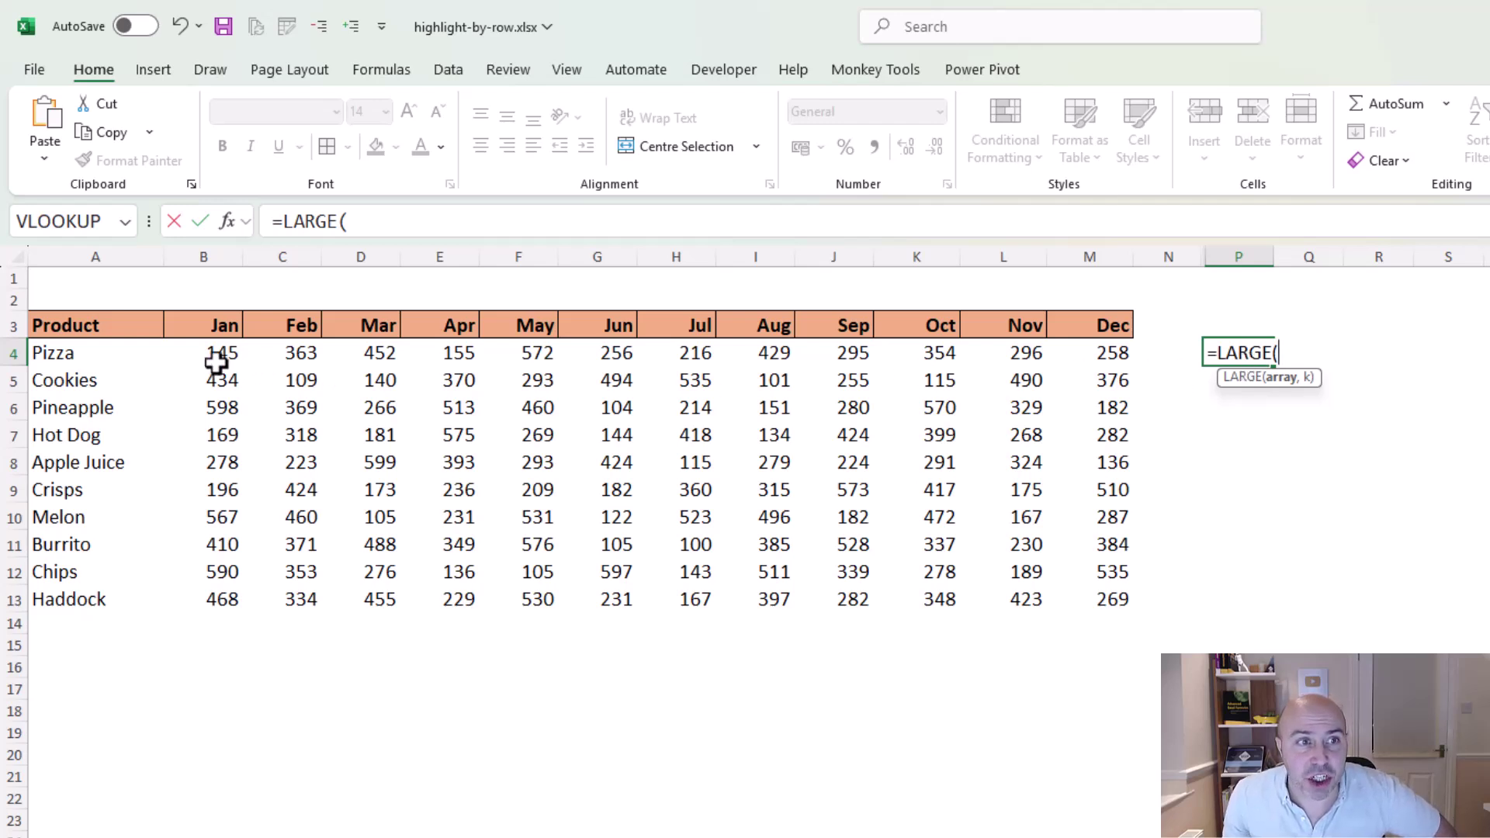
pyautogui.moveTo(216, 354); pyautogui.dragTo(1071, 354)
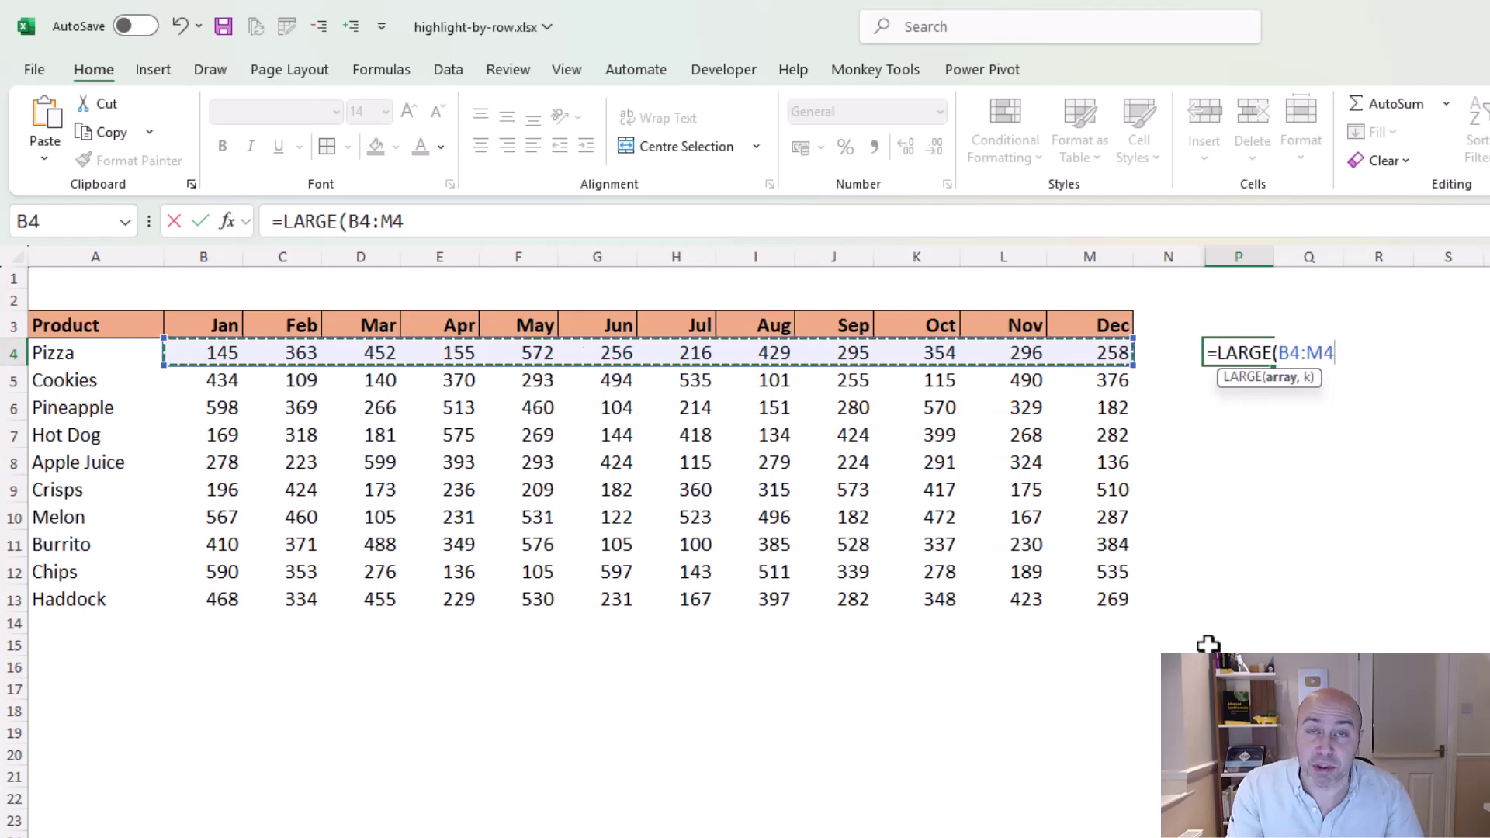
pyautogui.write(',')
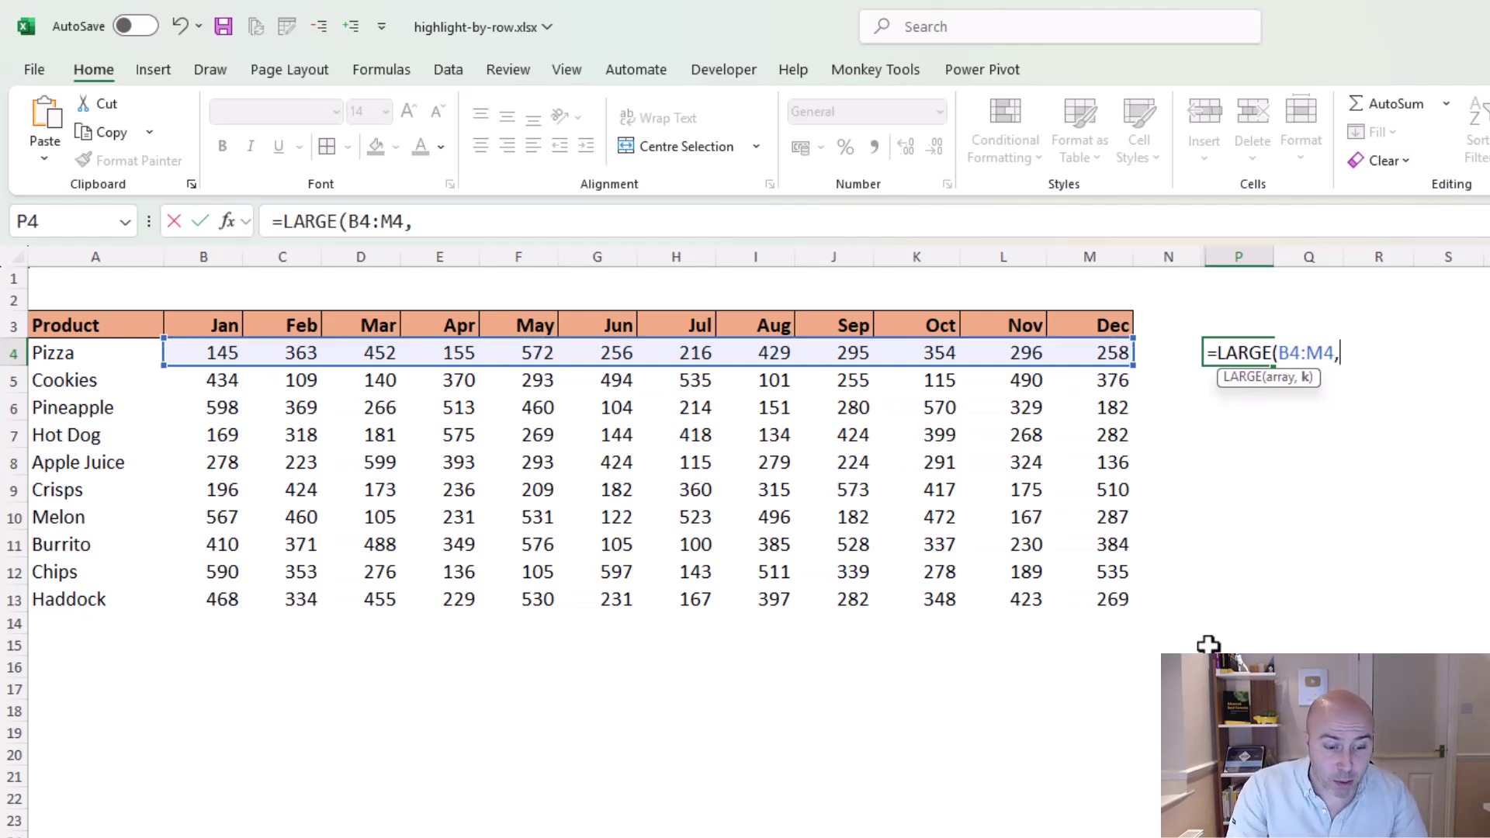
pyautogui.write('3')
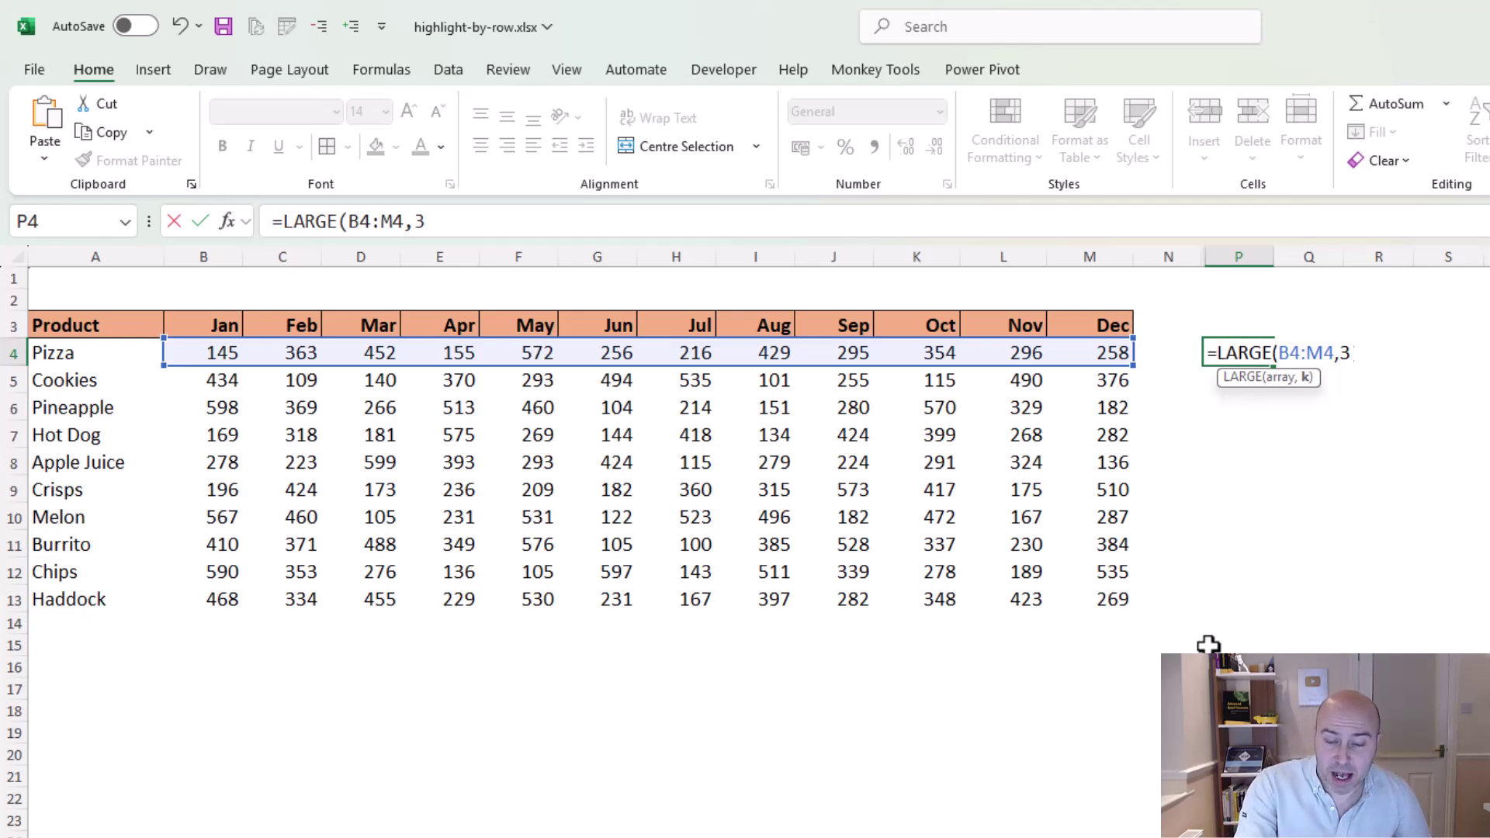
pyautogui.write(')')
pyautogui.press('Return')
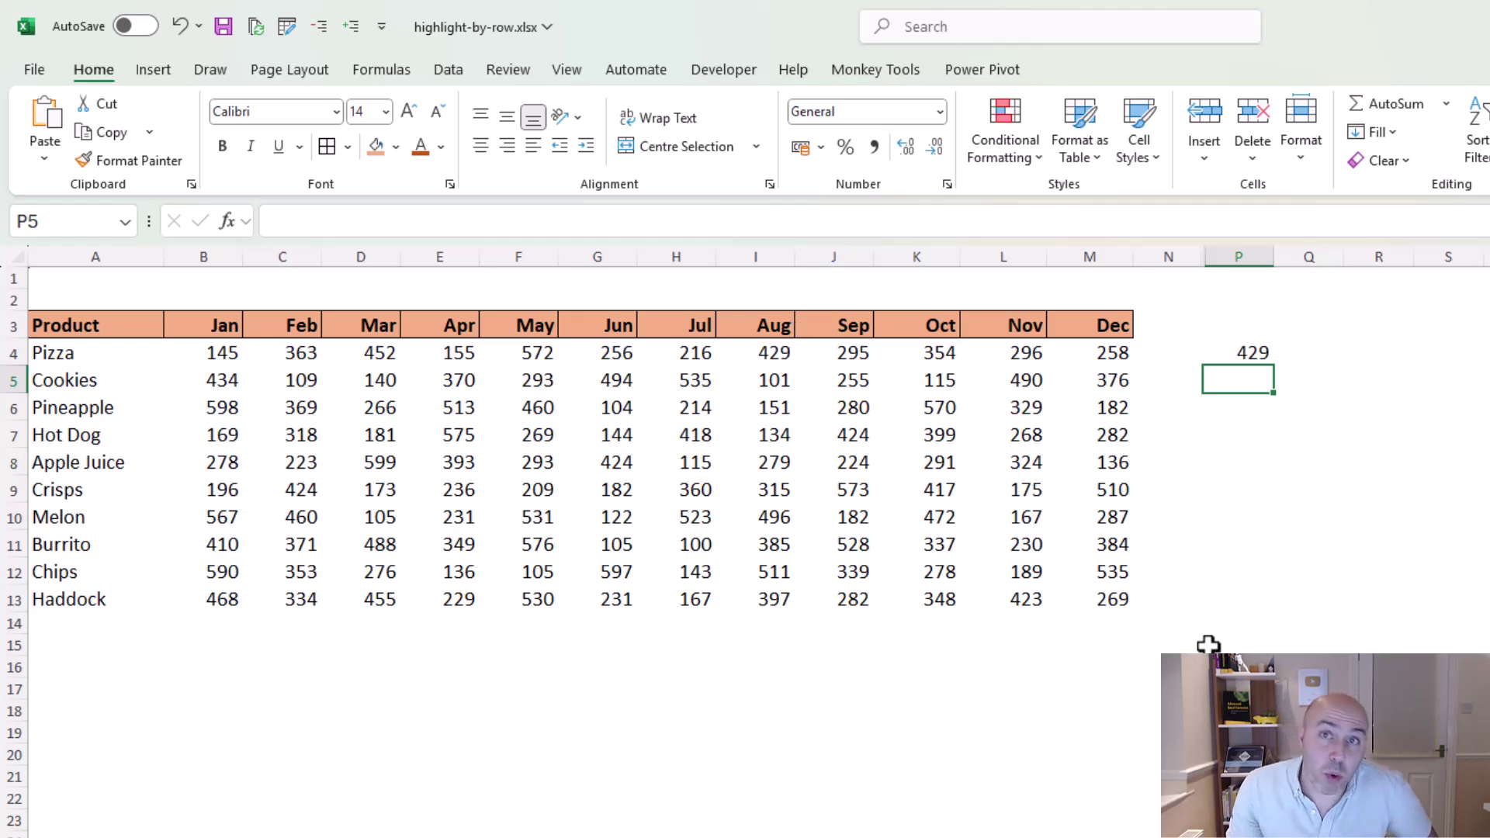
# - Fill the LARGE formula down to row 13 for every product's third-largest value
pyautogui.click(1264, 350)
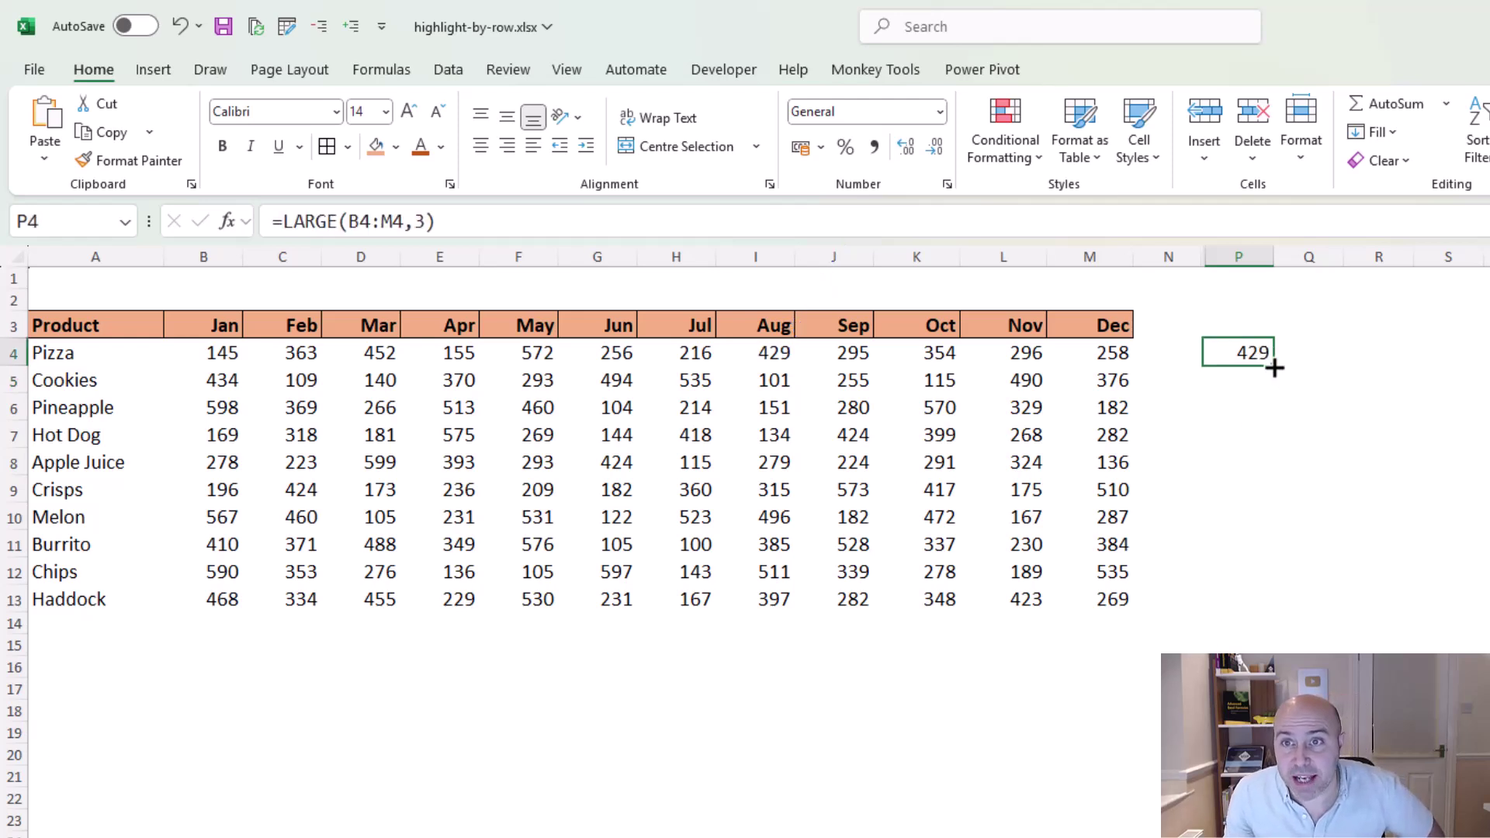
pyautogui.moveTo(1275, 367); pyautogui.dragTo(1257, 600)
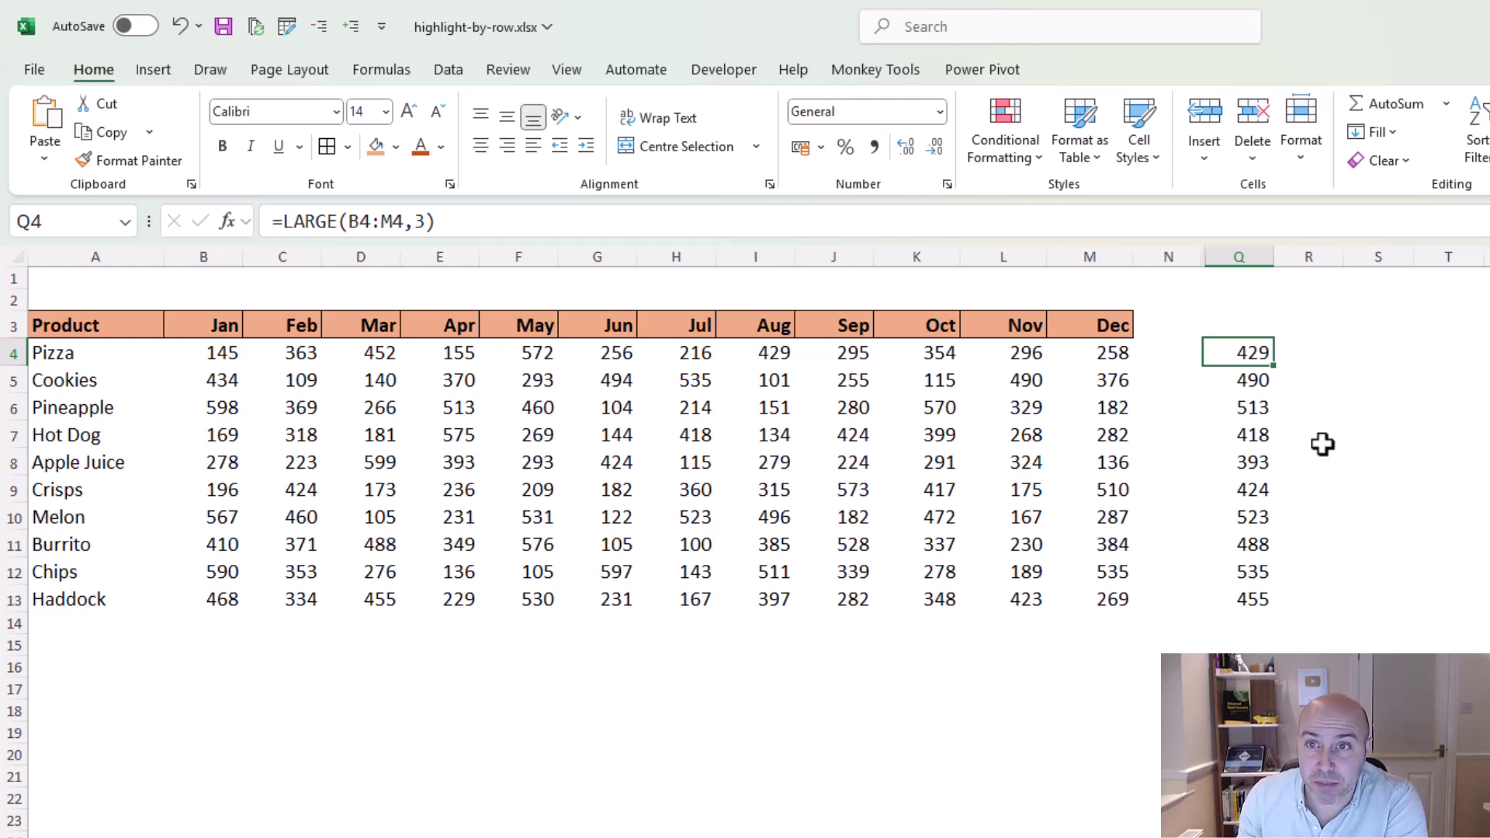
pyautogui.doubleClick(1265, 355)
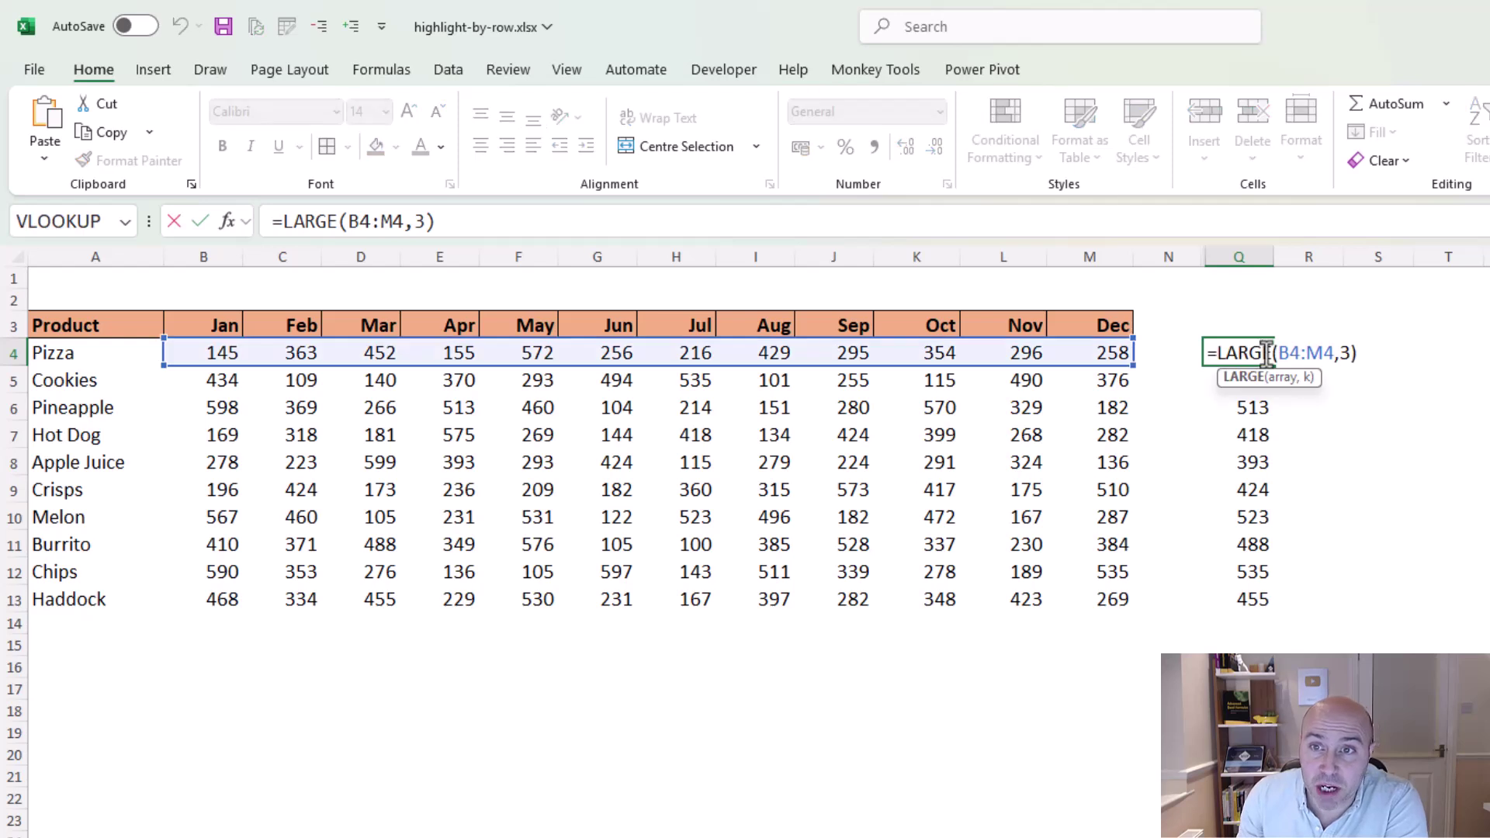
pyautogui.click(1216, 354)
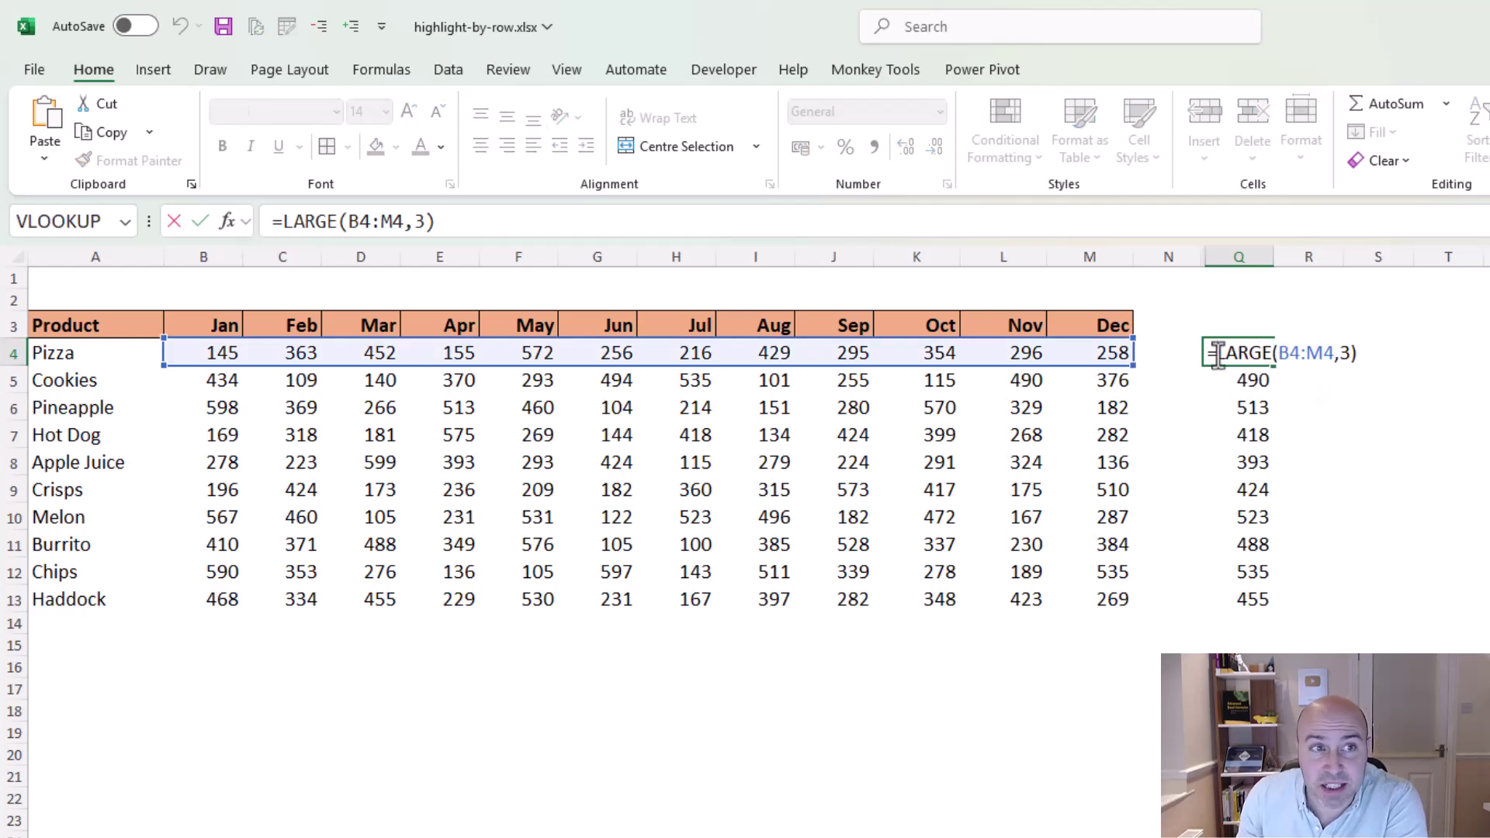
pyautogui.write('B4')
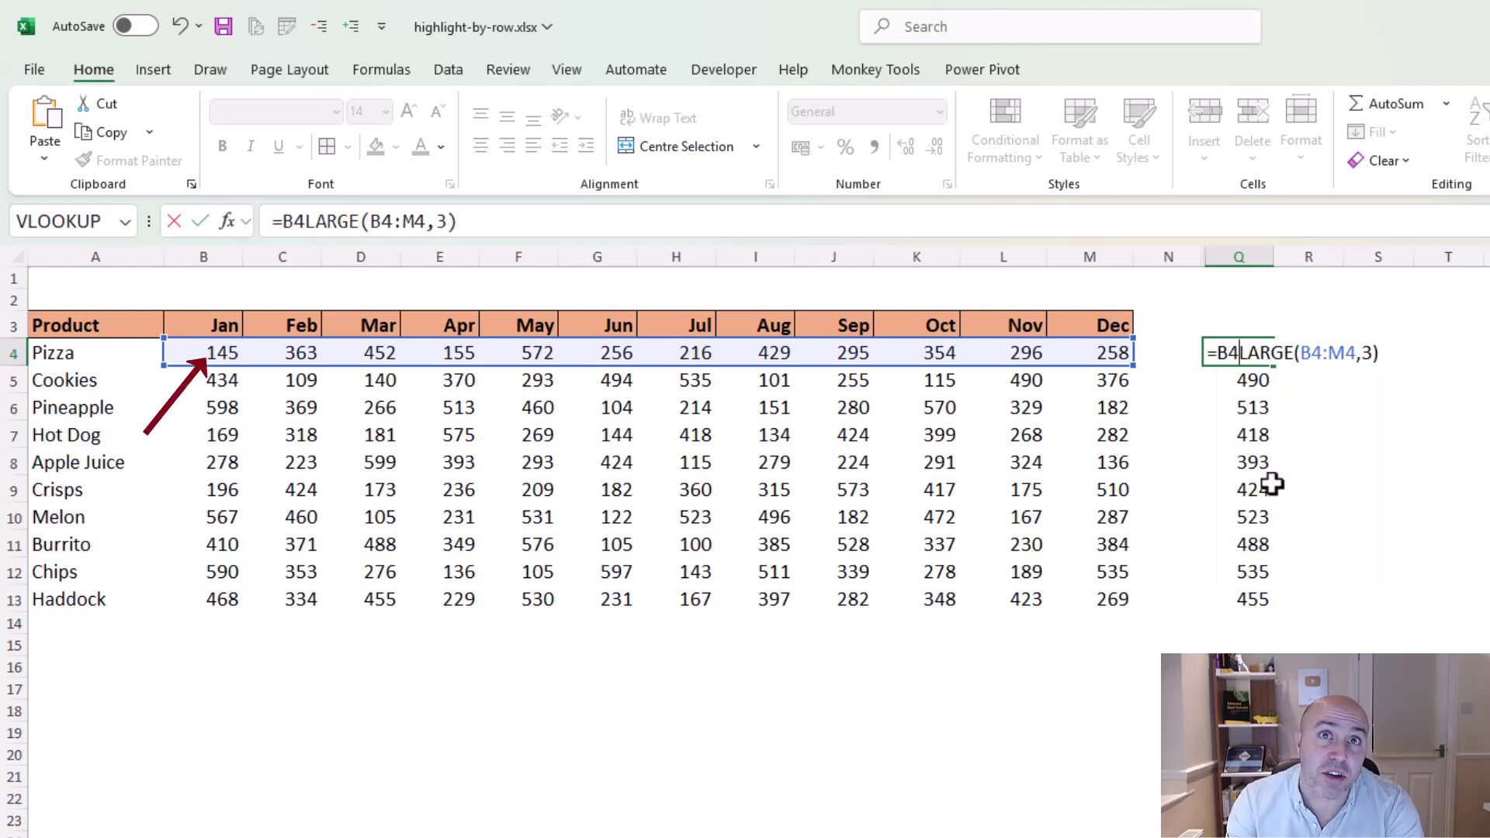
pyautogui.write('>=')
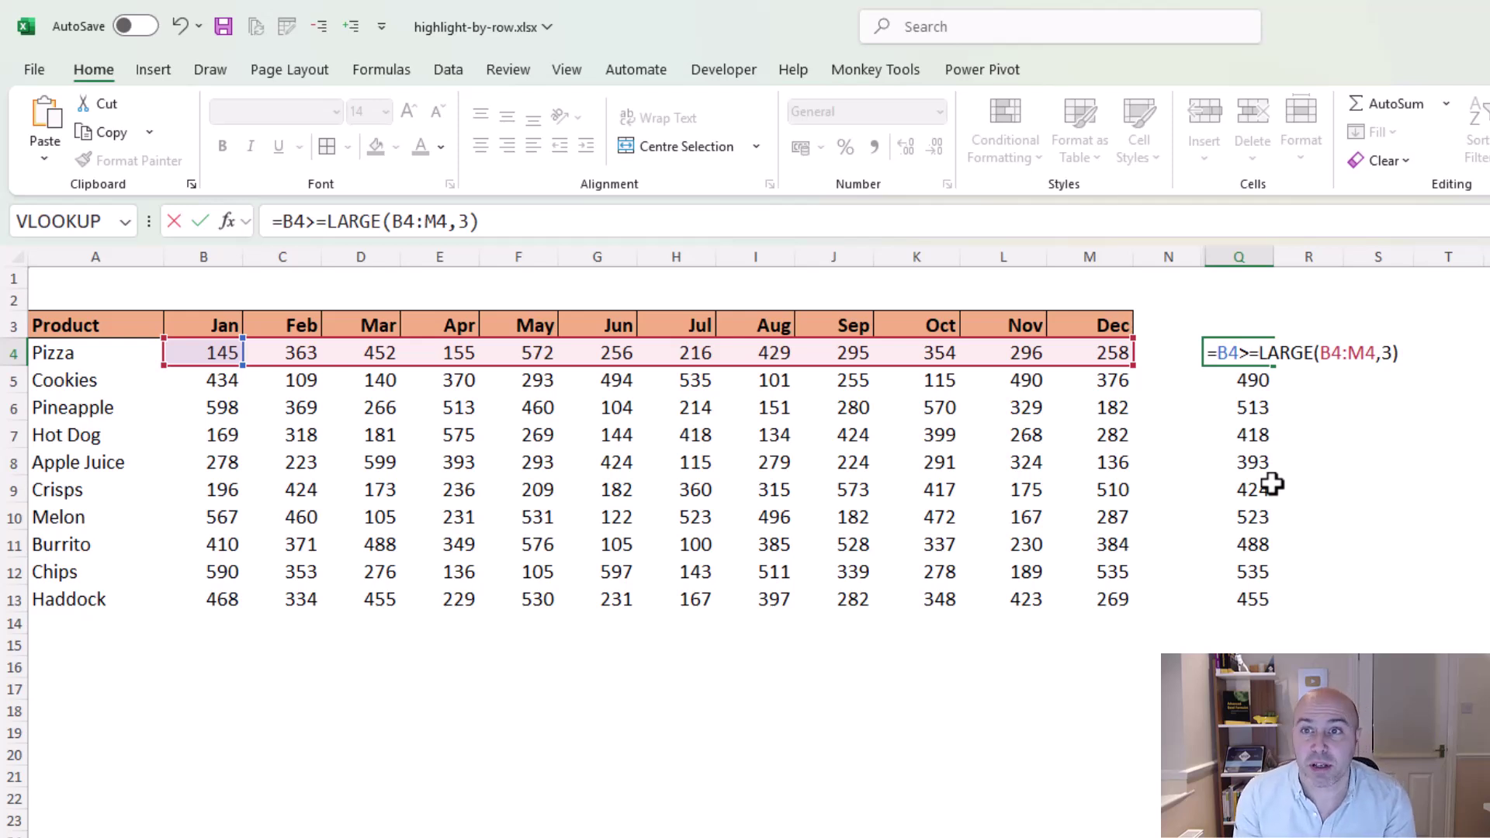
pyautogui.click(1319, 356)
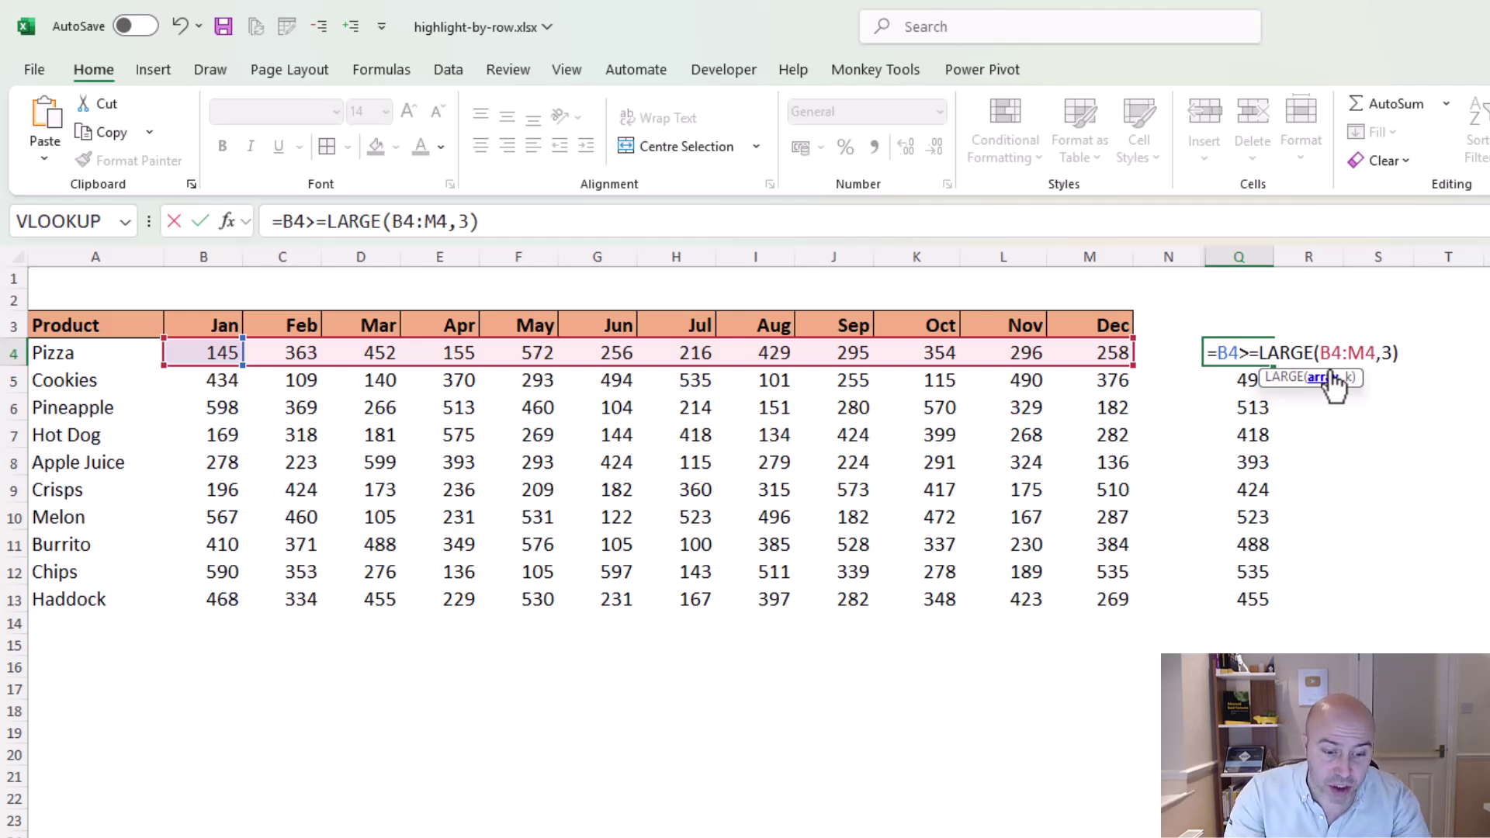
pyautogui.write('$B4:')
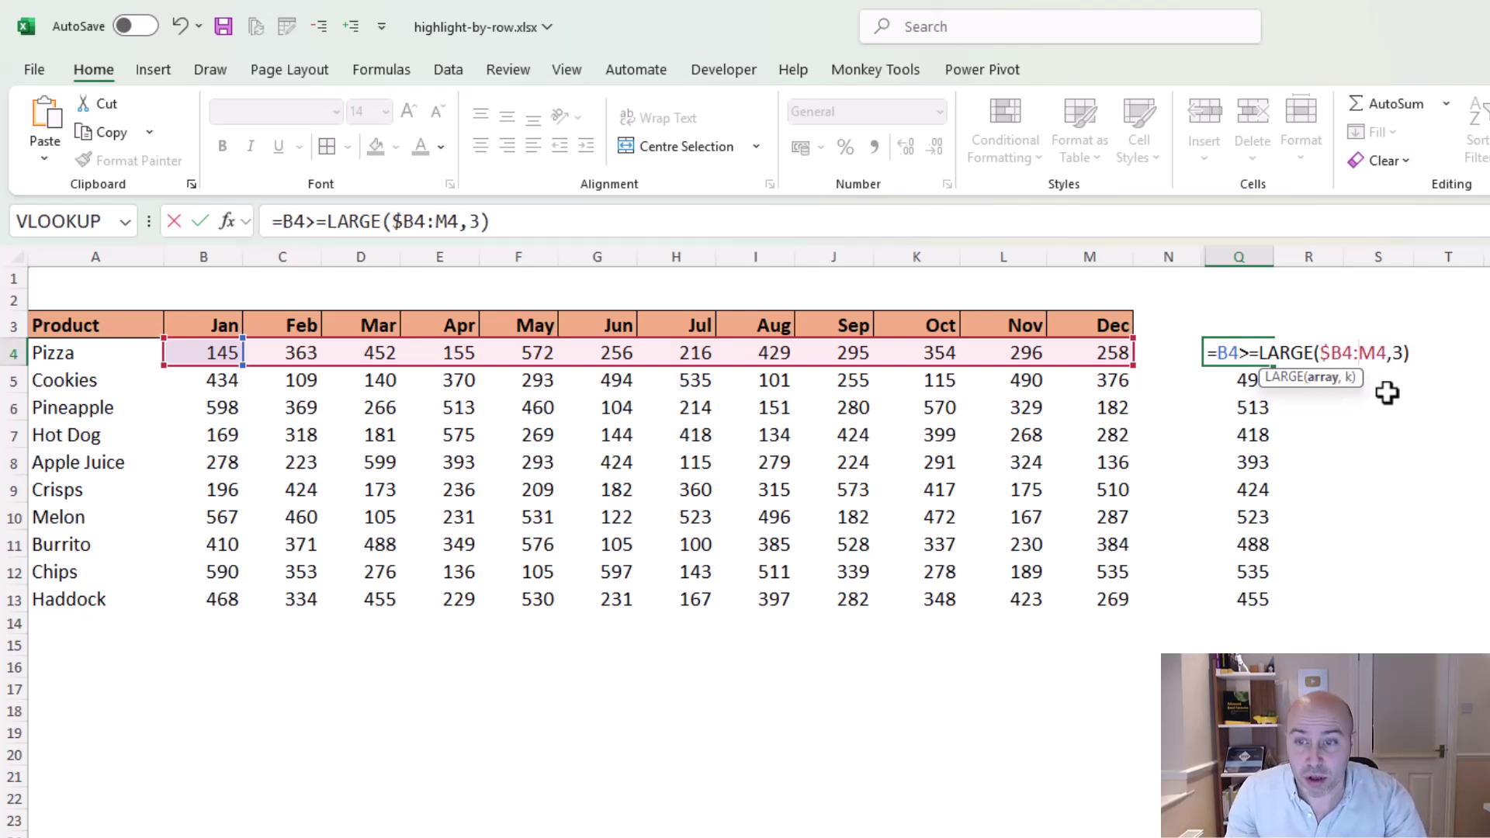
pyautogui.write('$')
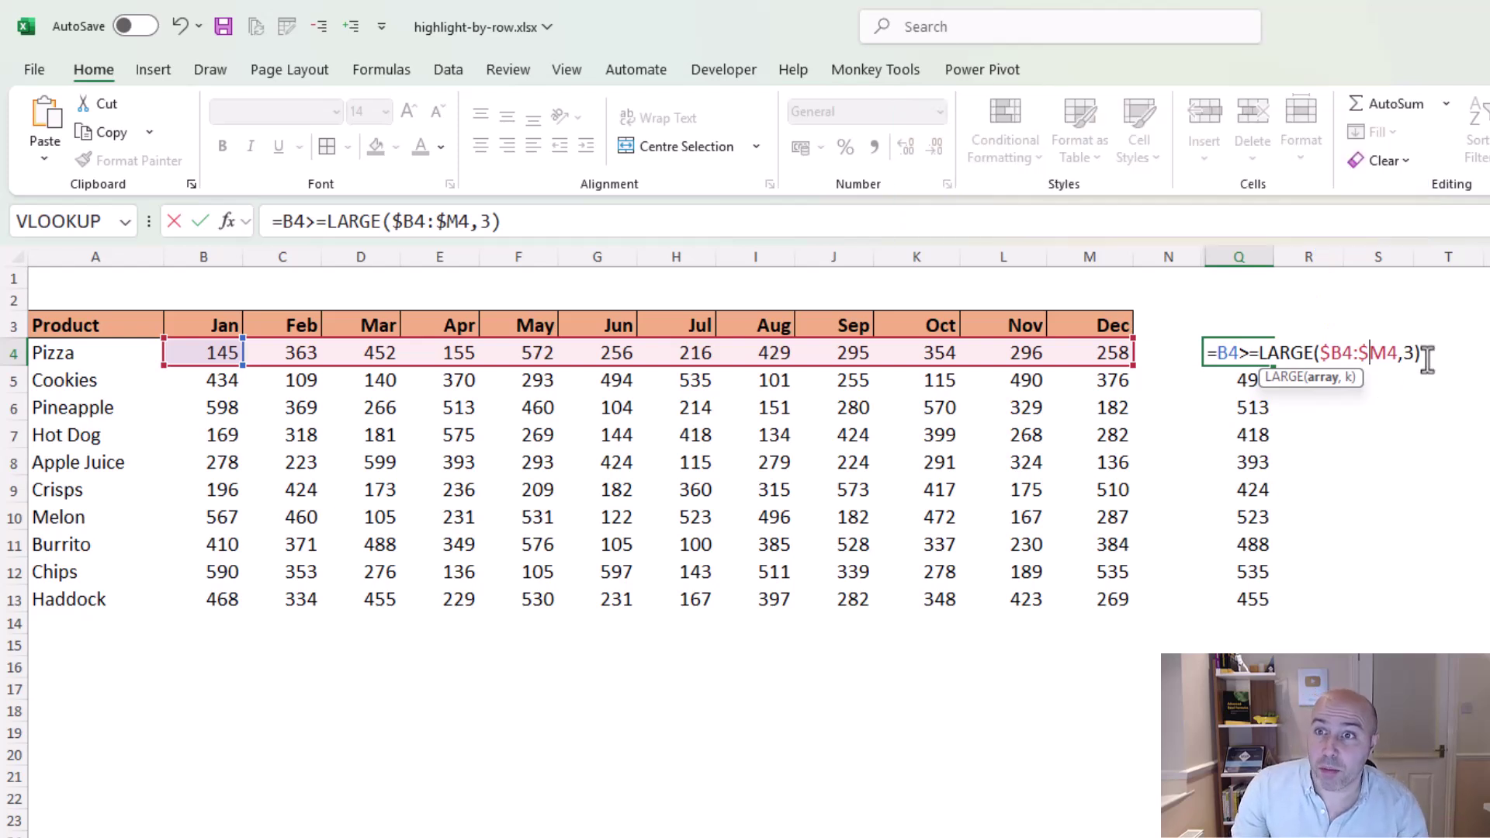
pyautogui.moveTo(1424, 353); pyautogui.dragTo(1205, 354)
pyautogui.hotkey('ctrl', 'c')
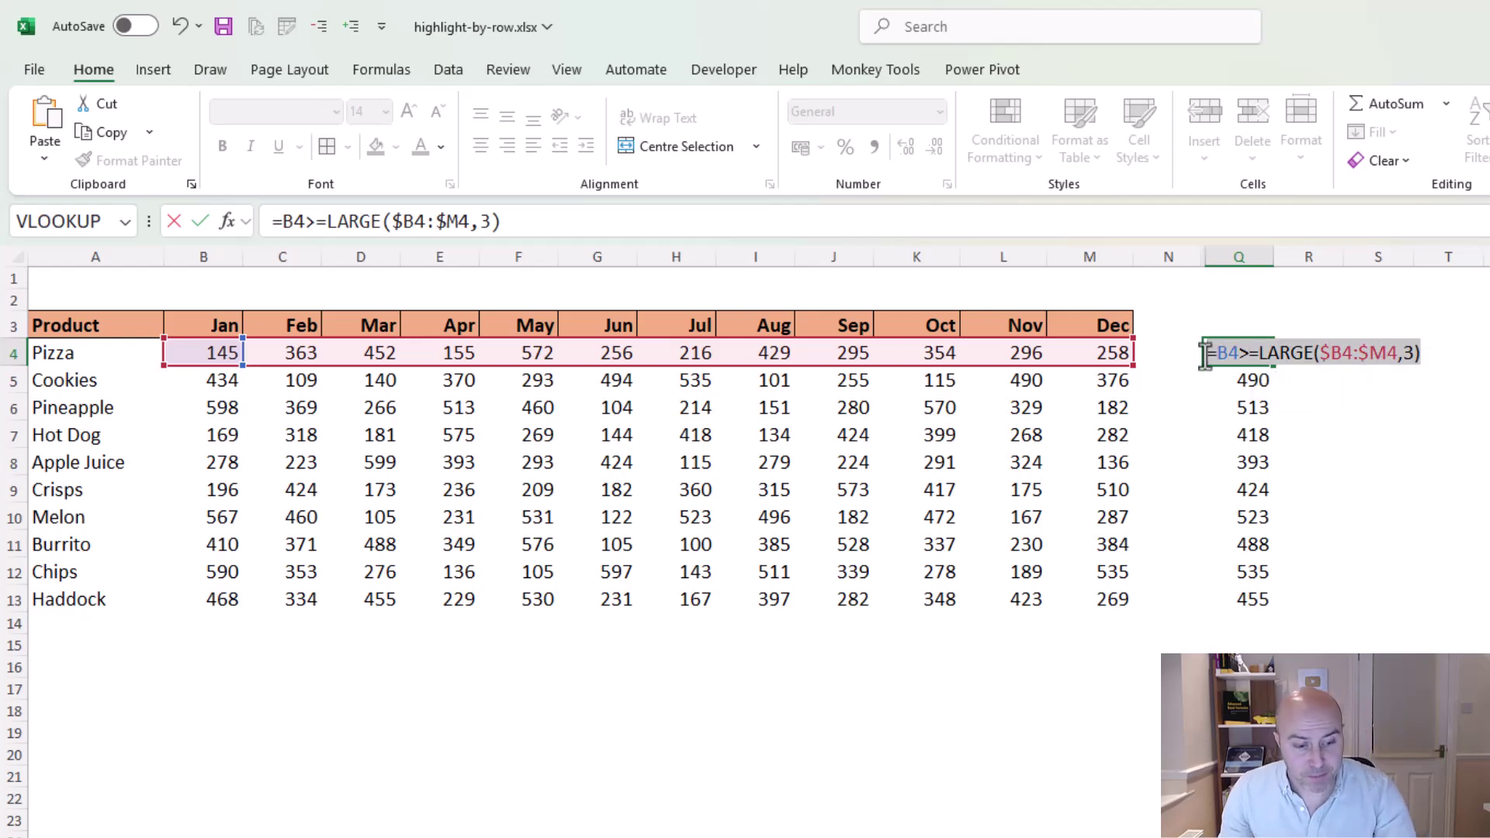
# - Select B4:M13 and start a new formula-based conditional formatting rule
pyautogui.press('Escape')
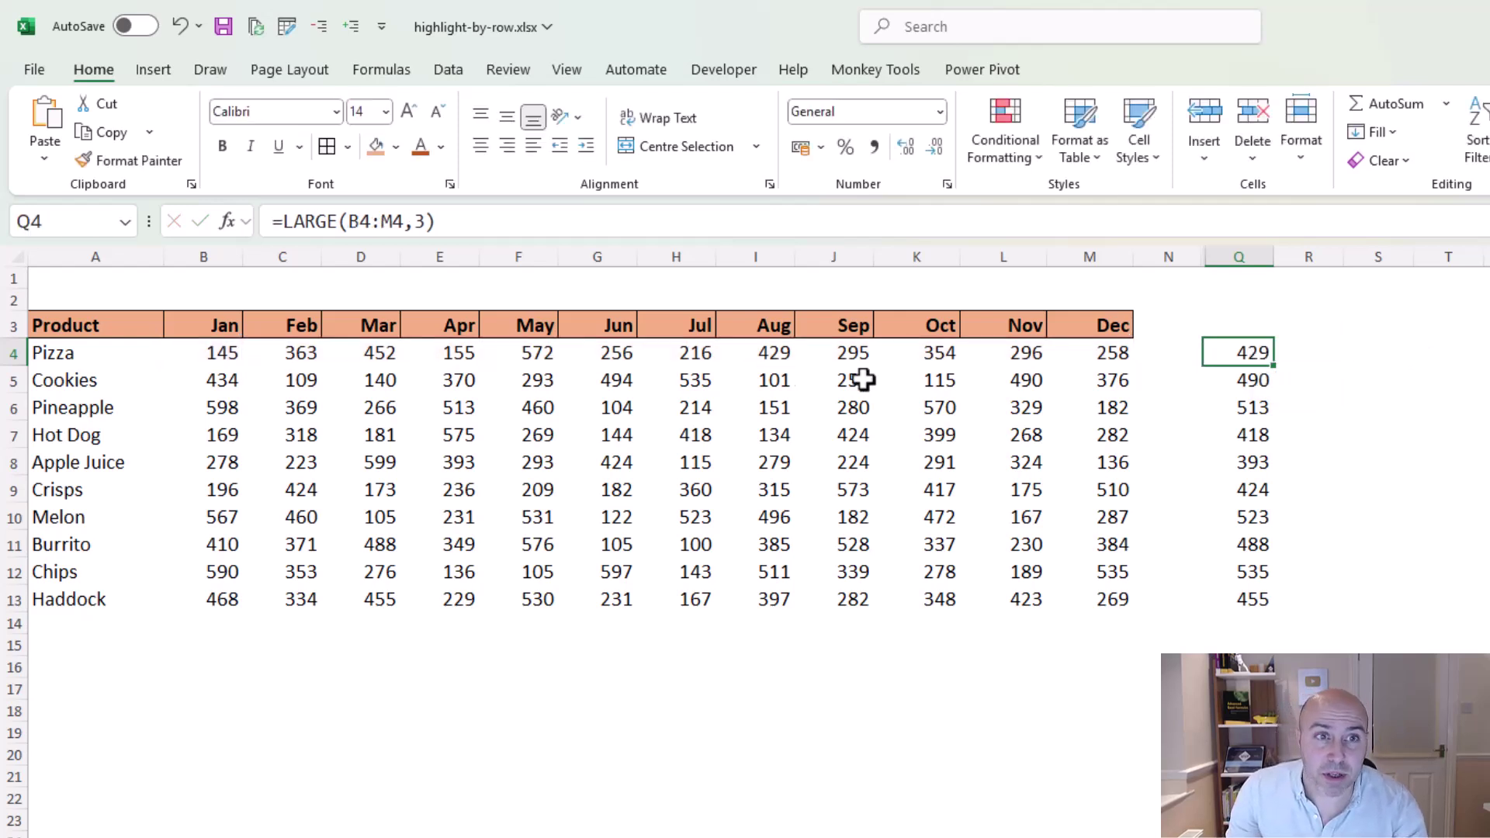
pyautogui.moveTo(216, 356); pyautogui.dragTo(1094, 597)
pyautogui.click(1029, 165)
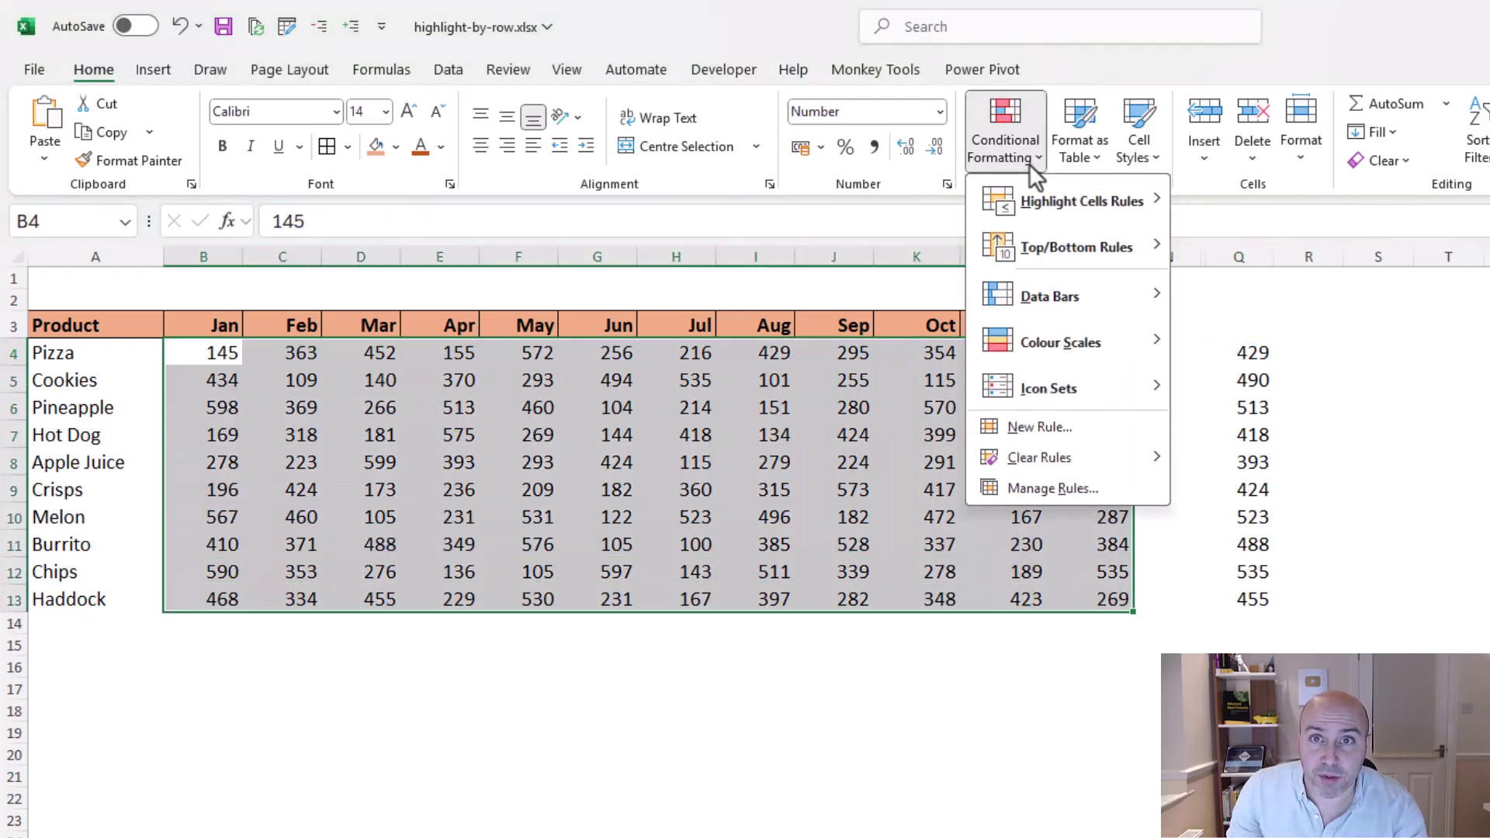
pyautogui.click(1052, 426)
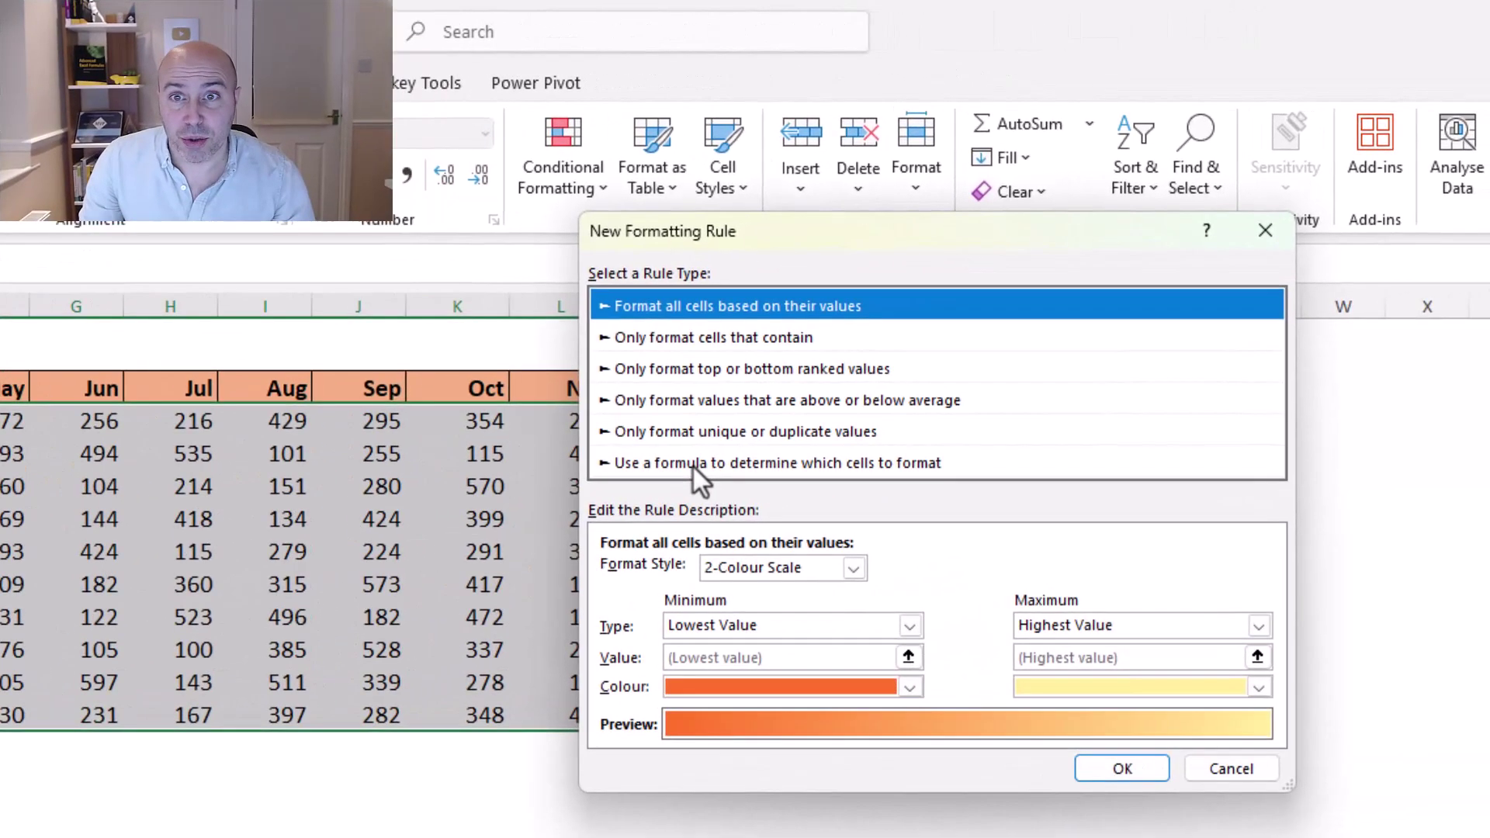
pyautogui.click(1096, 390)
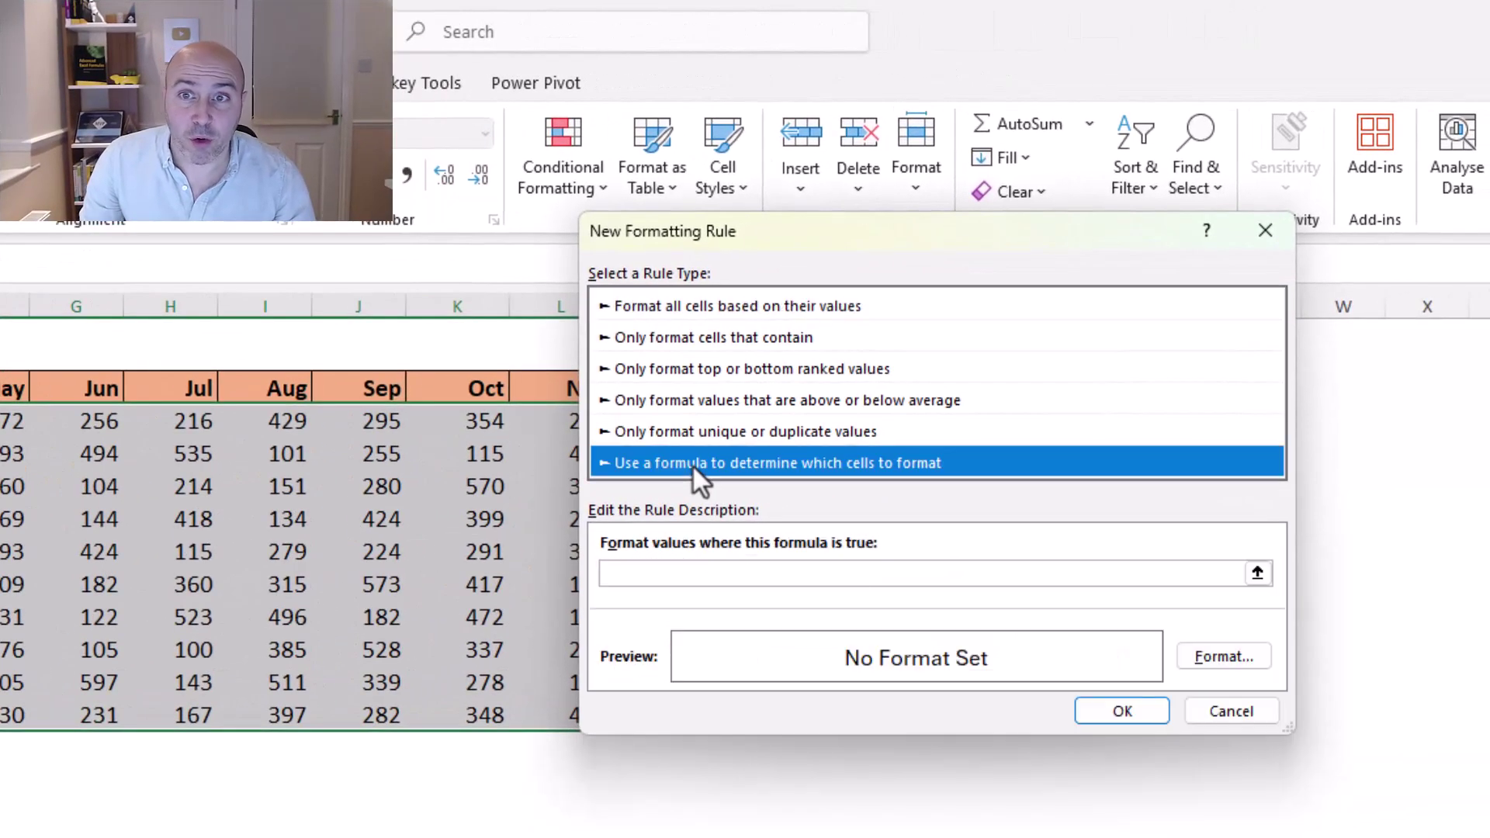
# - Apply the rule =B4>=LARGE($B4:$M4,3) with a light green fill
pyautogui.click(678, 574)
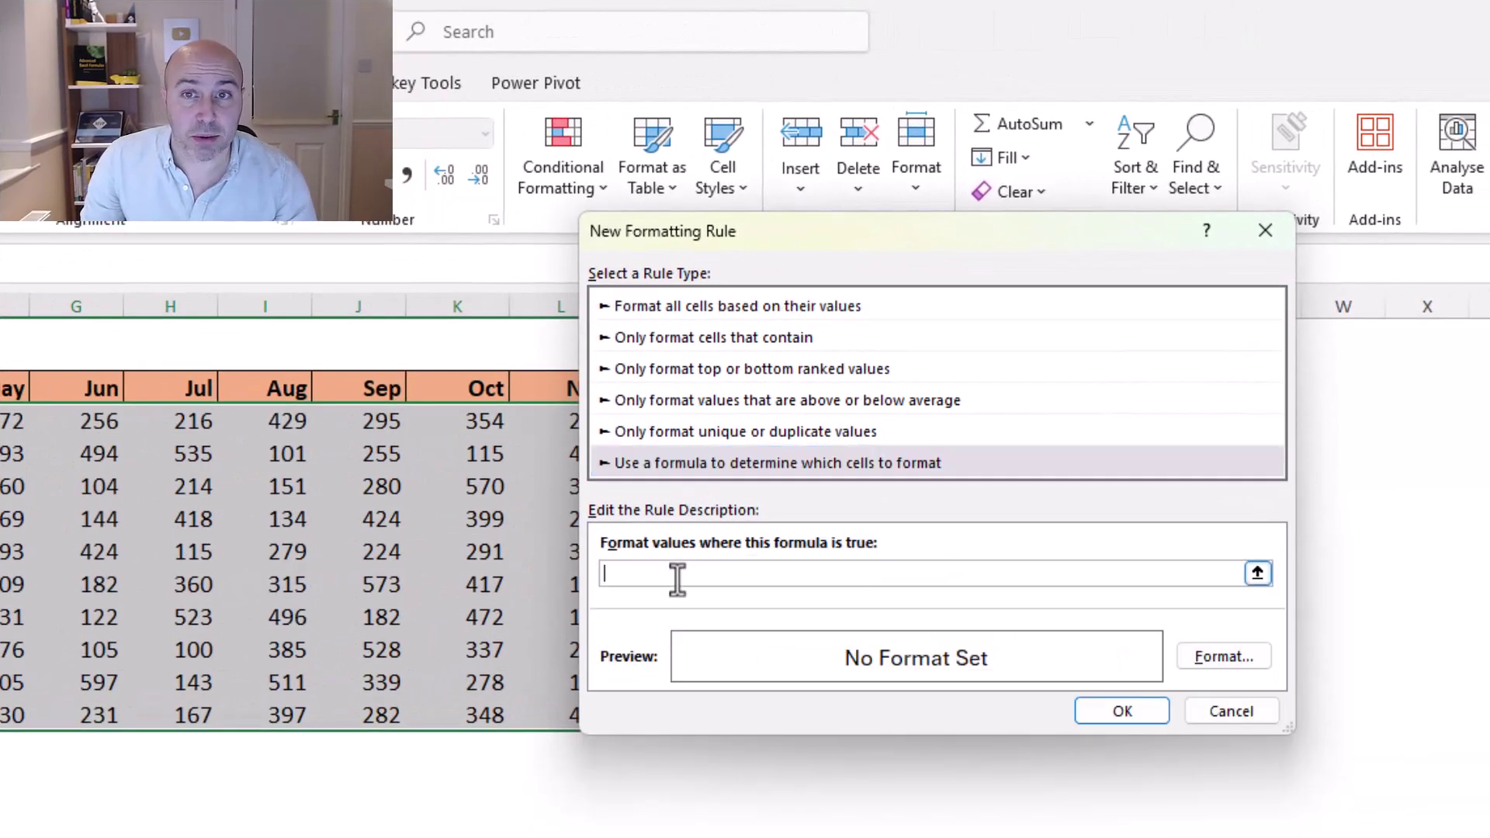
pyautogui.hotkey('ctrl', 'v')
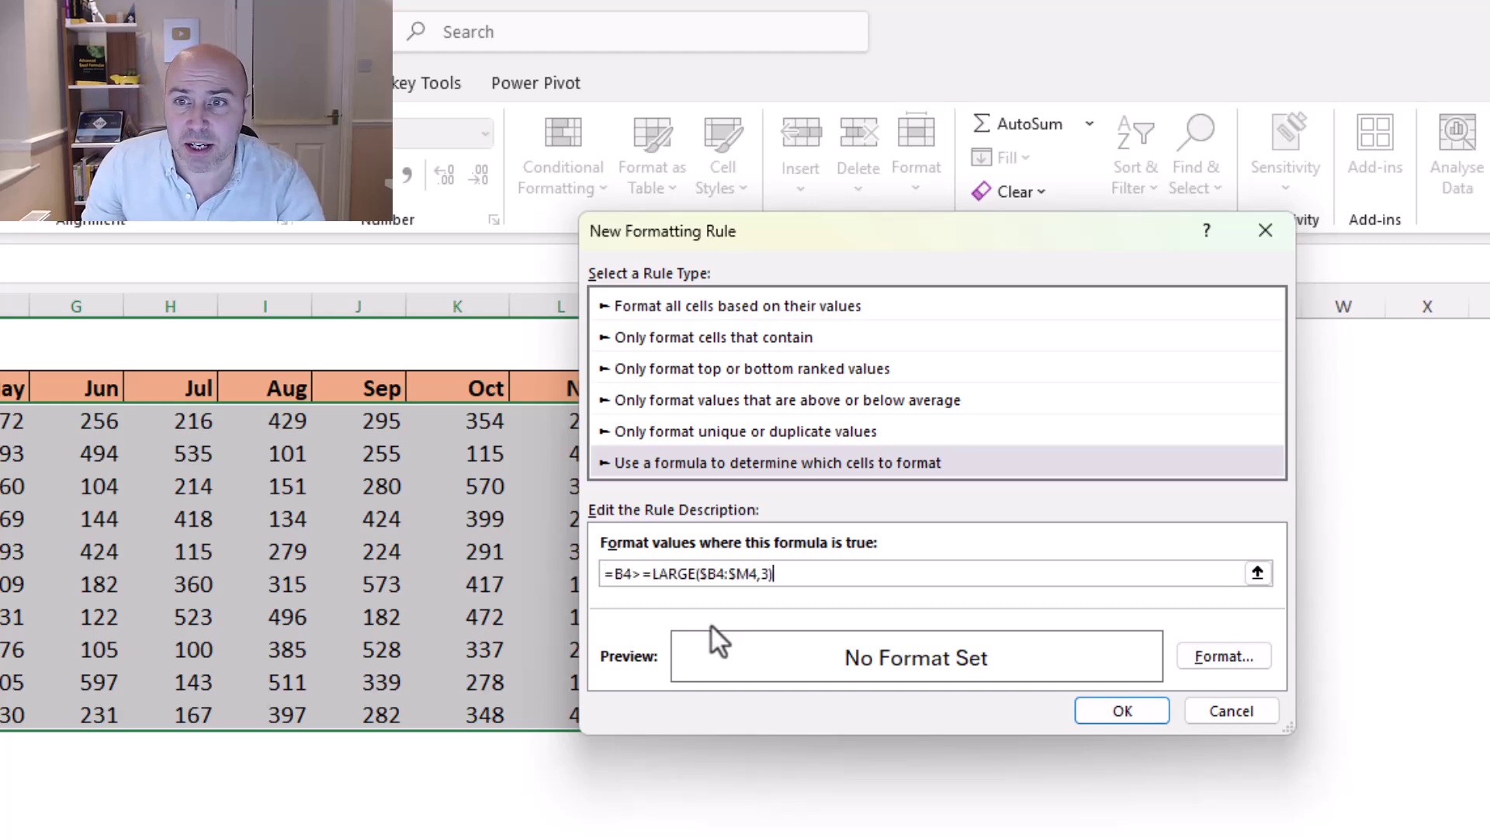
pyautogui.click(1207, 663)
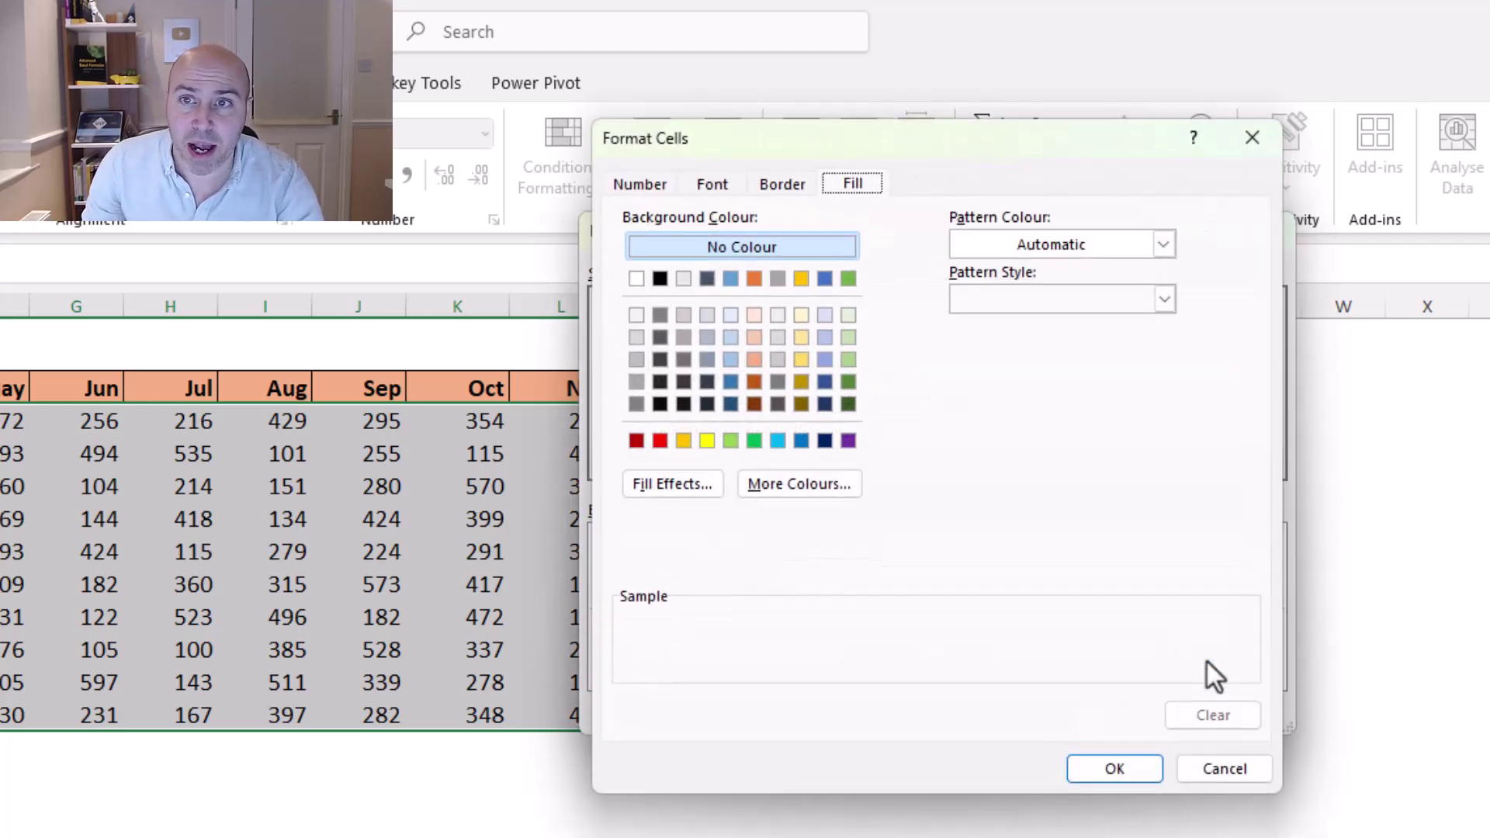
pyautogui.click(848, 338)
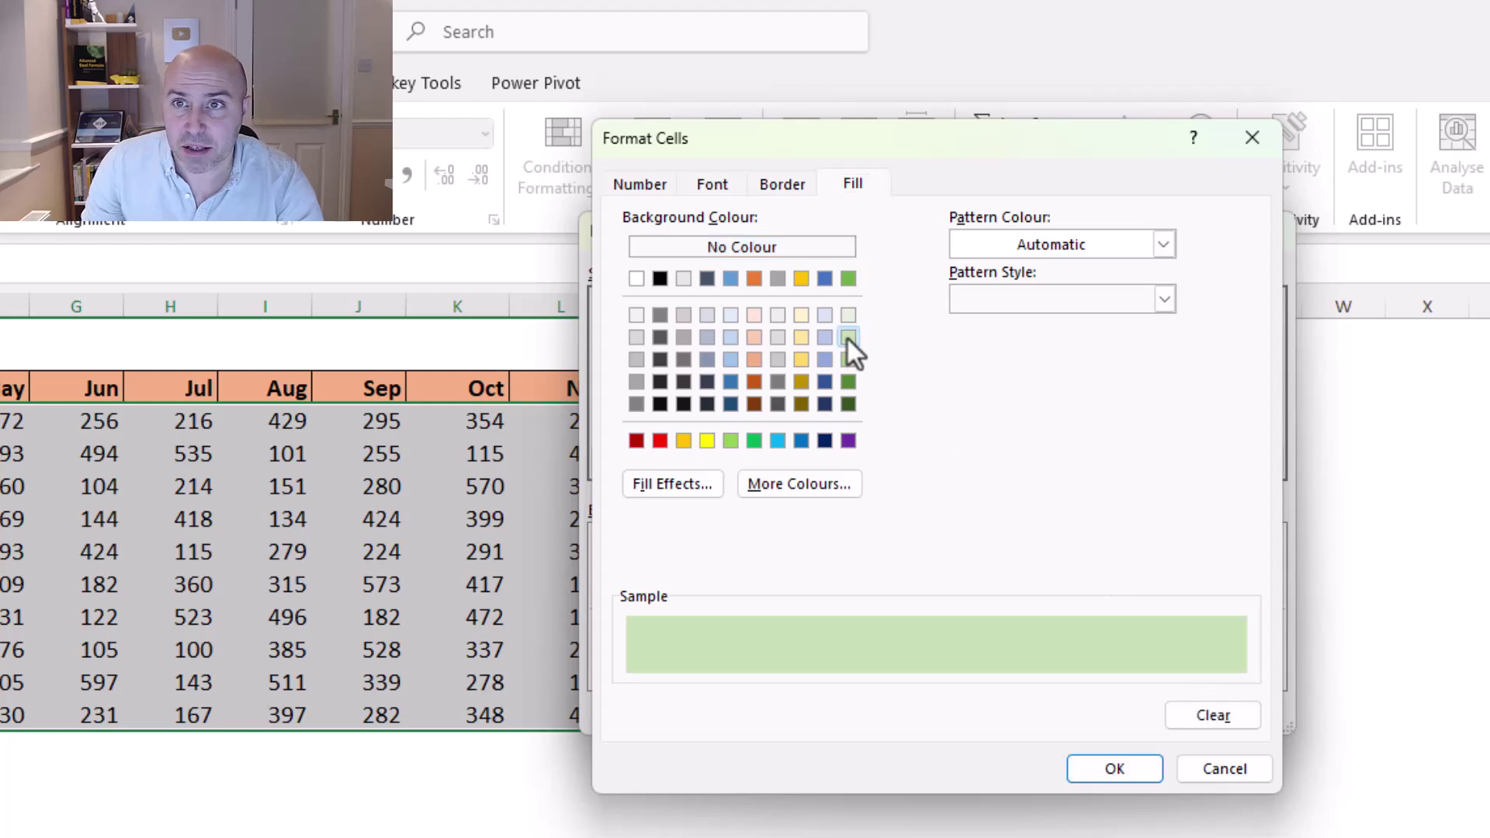
pyautogui.click(1088, 778)
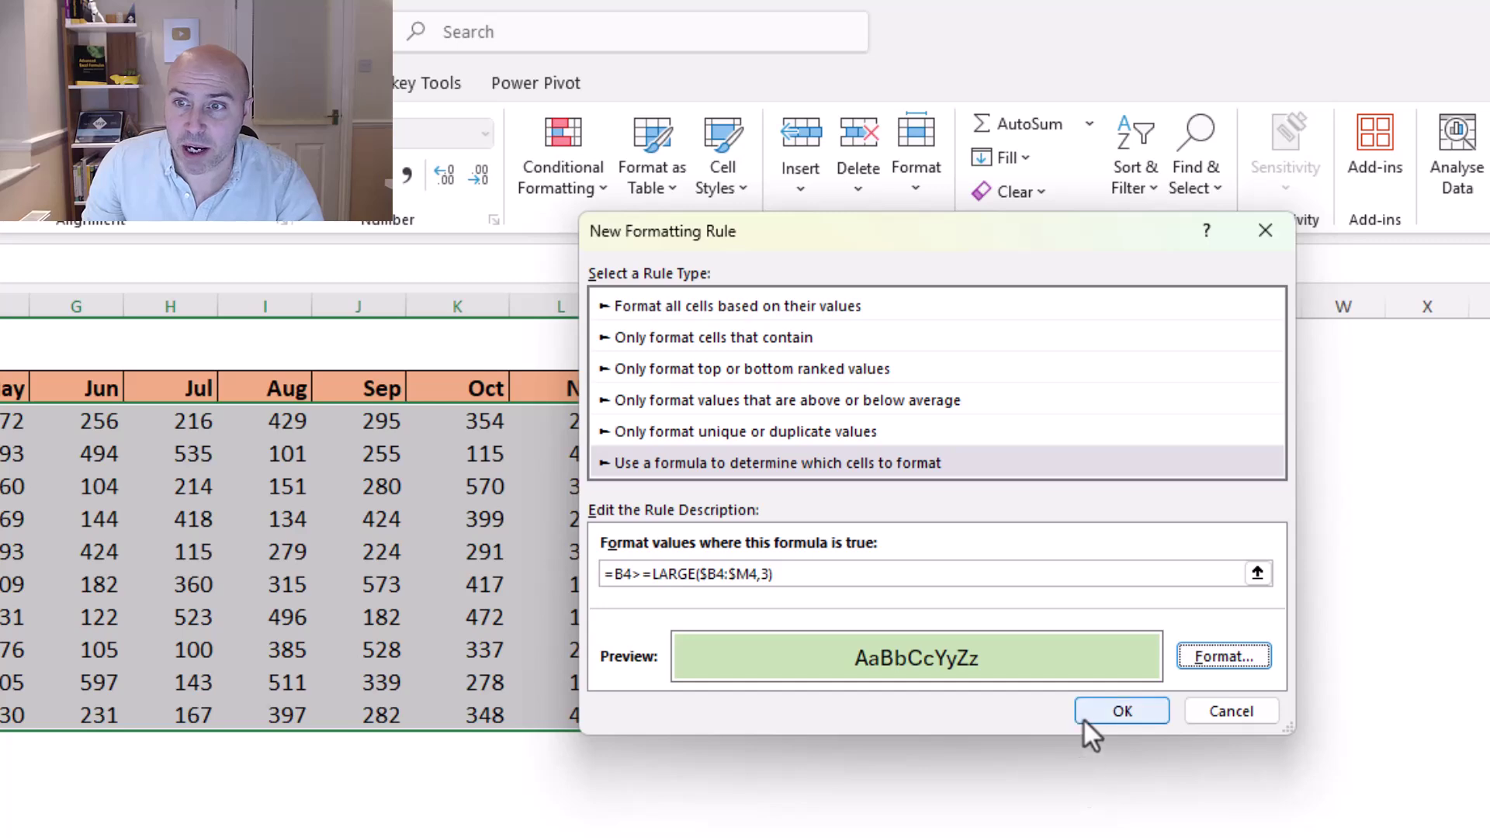
pyautogui.click(1084, 719)
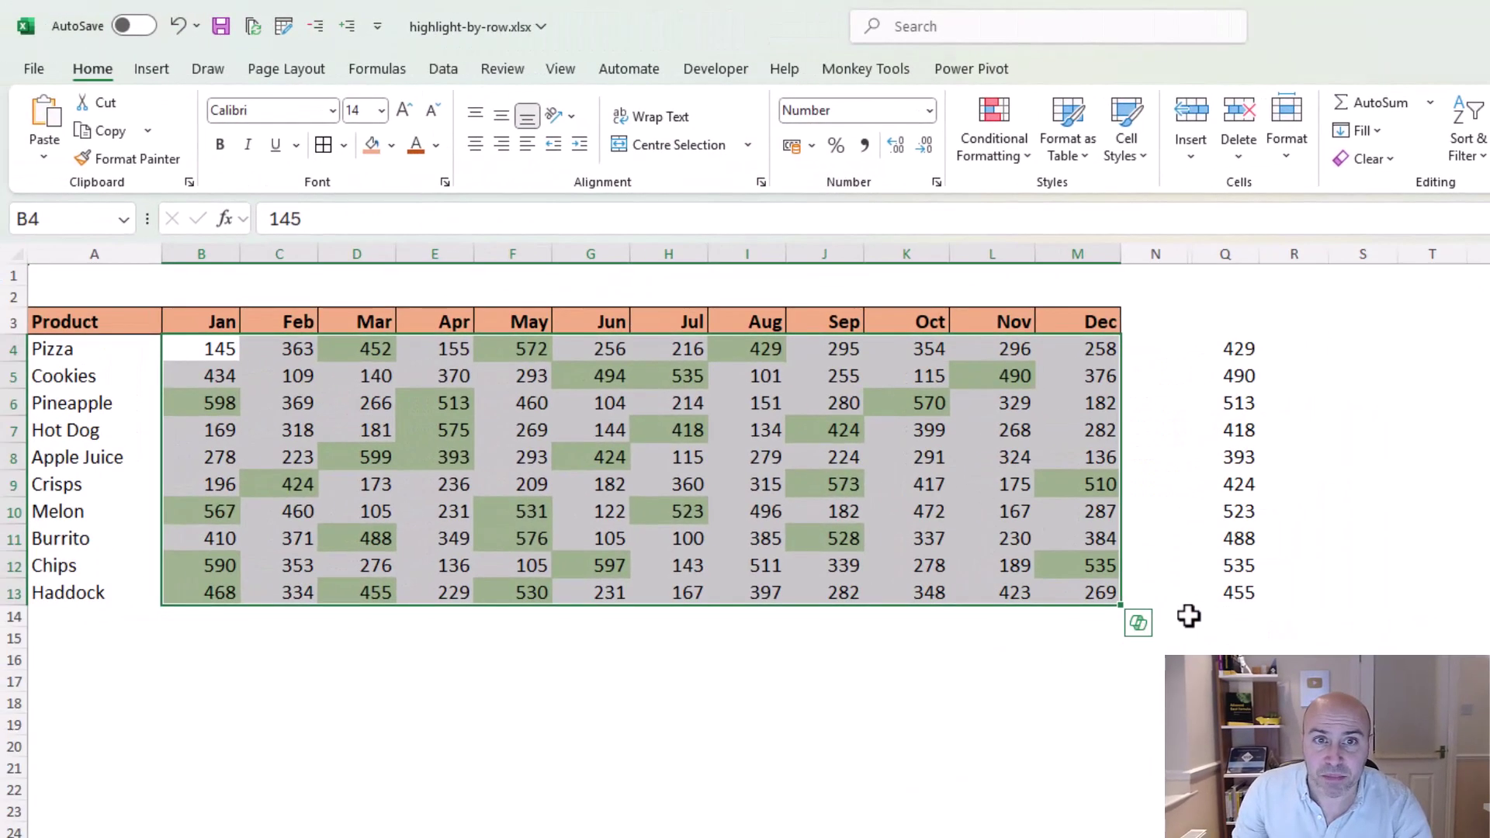
pyautogui.click(1164, 621)
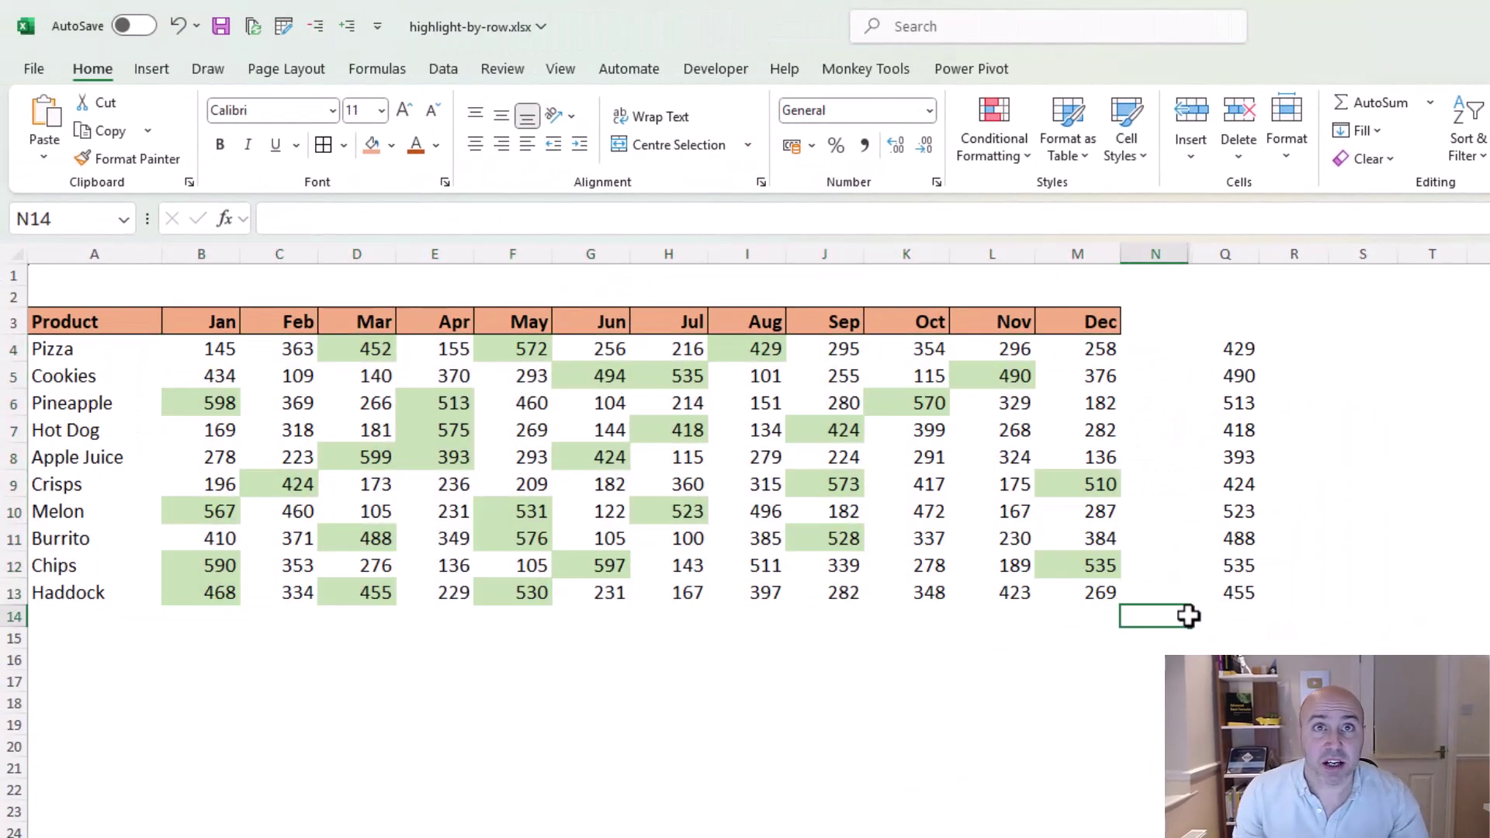